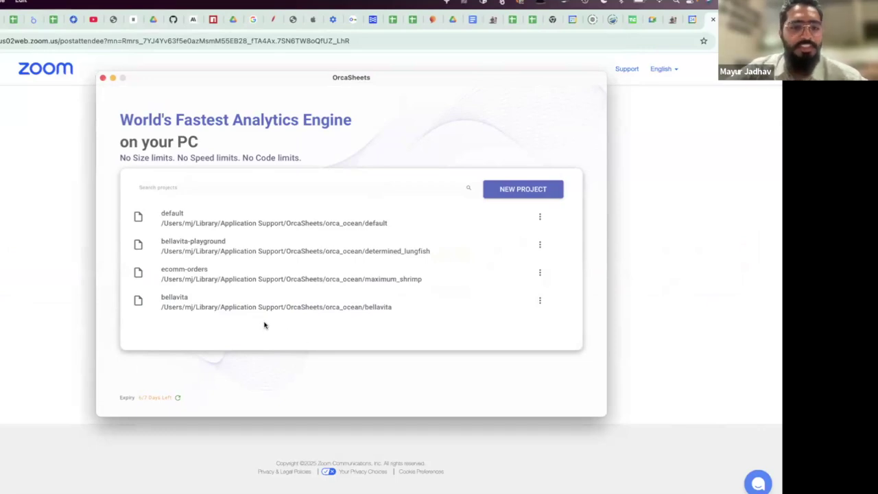
# - Open the bellavita project and collapse the list of its tables to widen the data grid
pyautogui.click(193, 306)
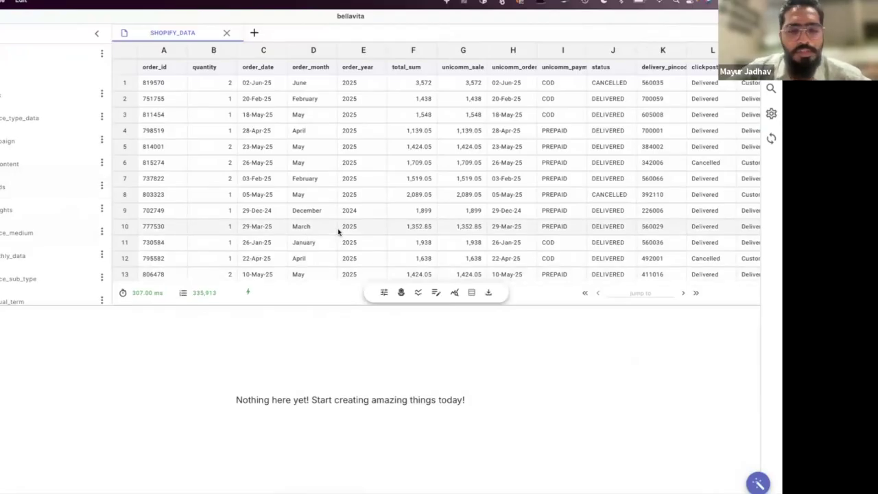
pyautogui.click(97, 33)
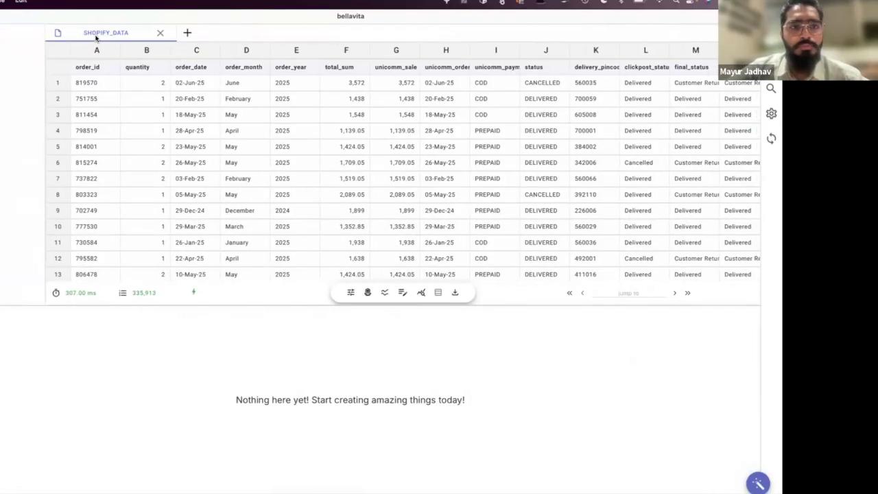
# - Examine the rows and columns of the SHOPIFY_DATA table, widening the clickpost_status column to read its full header
pyautogui.hscroll(3, 96, 38)
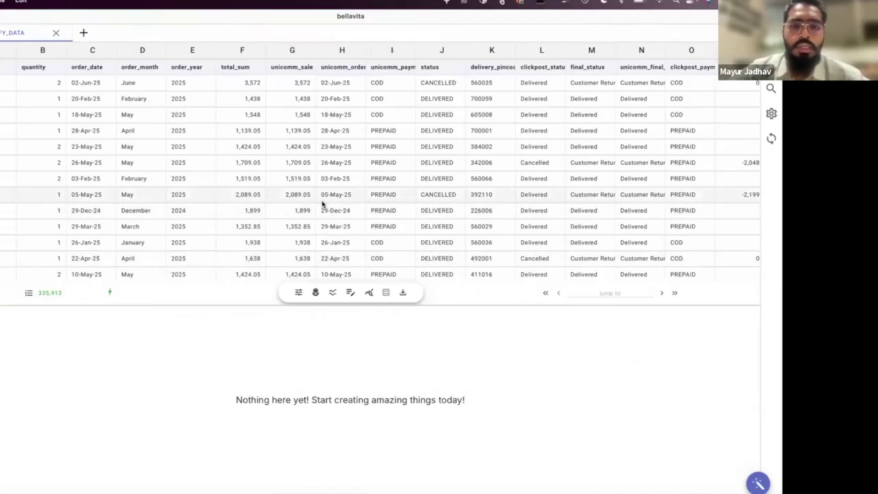
pyautogui.scroll(-5, 322, 203)
pyautogui.scroll(-5, 322, 204)
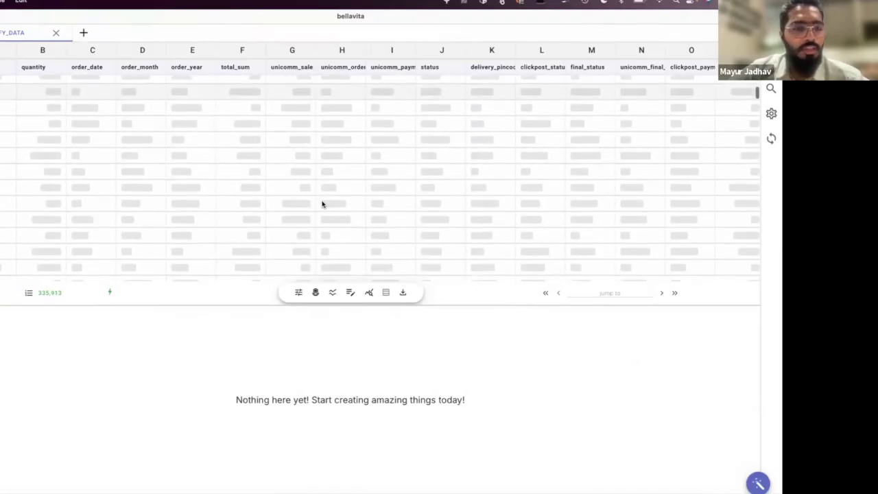
pyautogui.scroll(10, 532, 210)
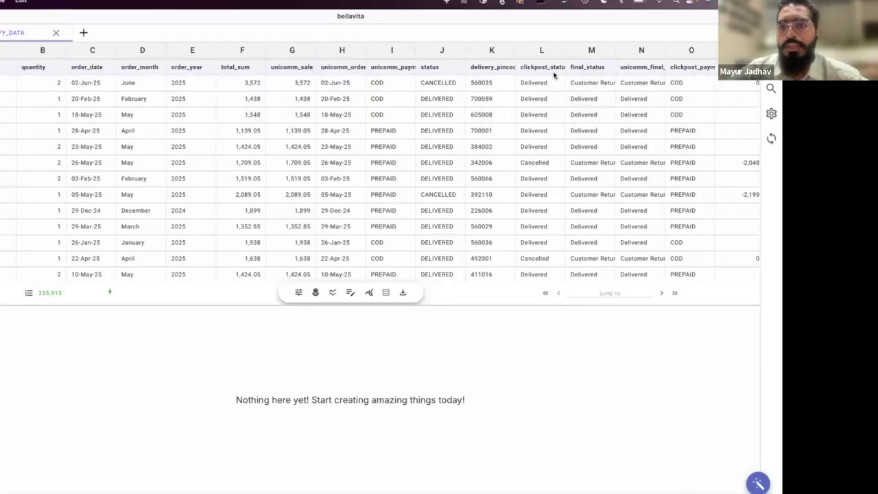
pyautogui.moveTo(566, 51); pyautogui.dragTo(608, 51)
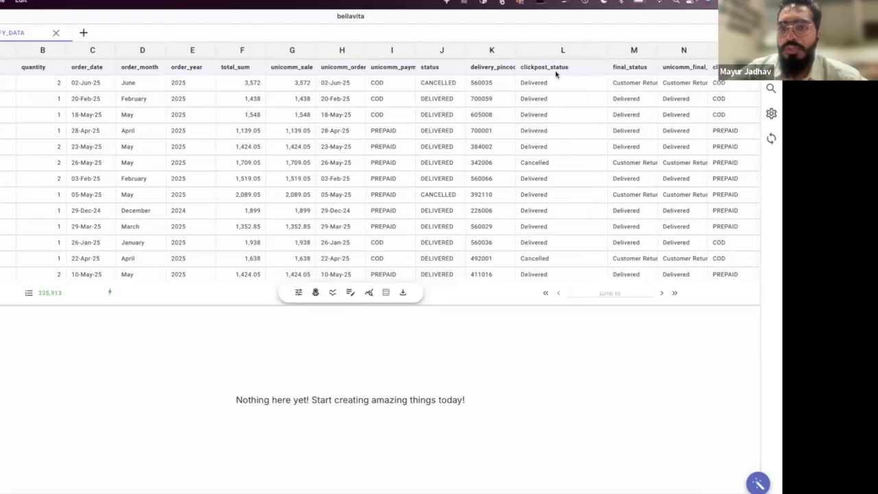
pyautogui.hscroll(5, 582, 147)
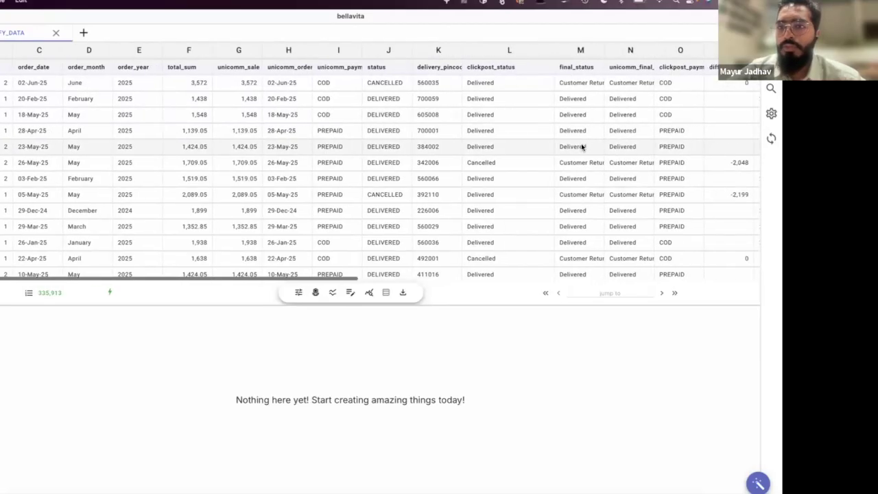
pyautogui.hscroll(5, 581, 146)
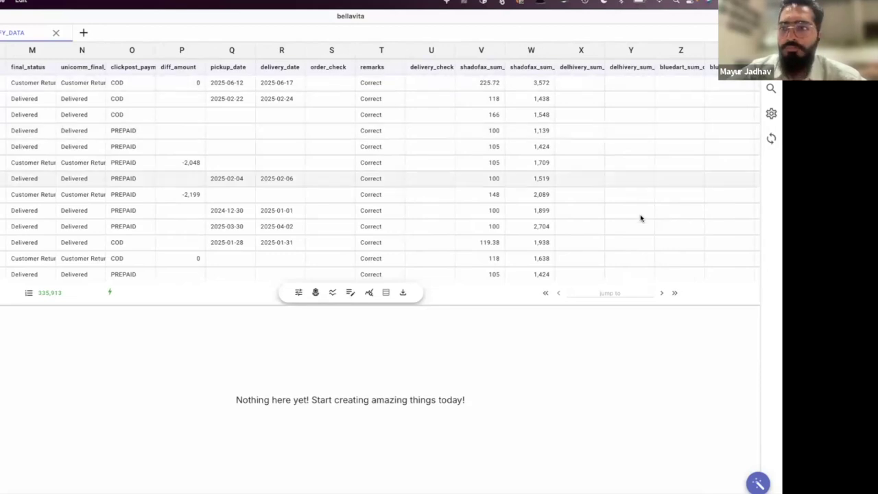
pyautogui.hscroll(1, 529, 236)
pyautogui.hscroll(3, 530, 236)
pyautogui.hscroll(-10, 366, 210)
pyautogui.hscroll(1, 367, 210)
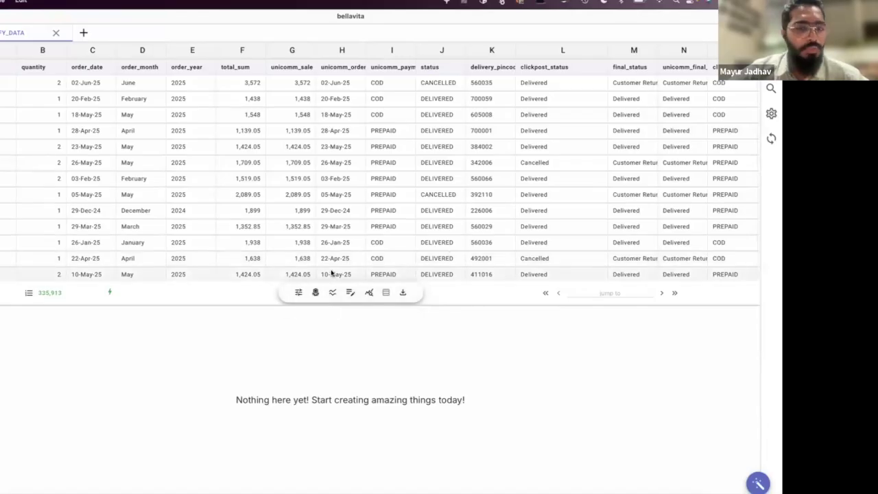
# - Set up a filter on SHOPIFY_DATA where order_date contains "jun-25"
pyautogui.click(300, 294)
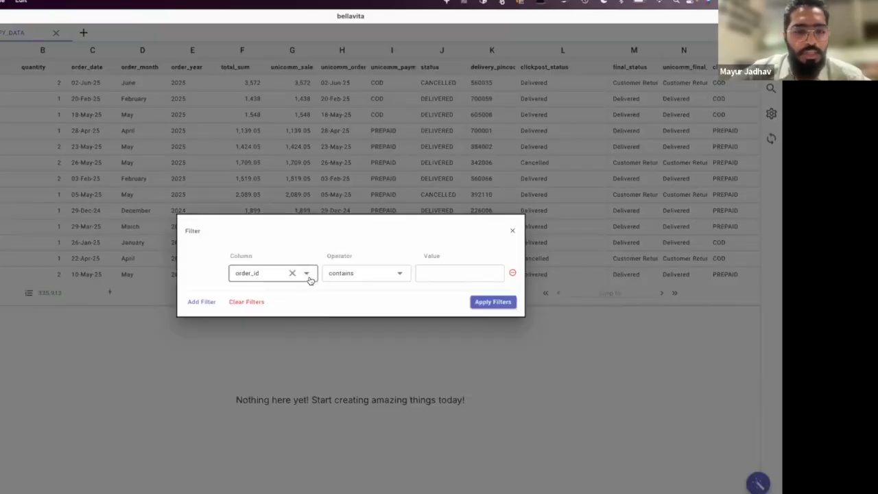
pyautogui.click(309, 278)
pyautogui.write('order')
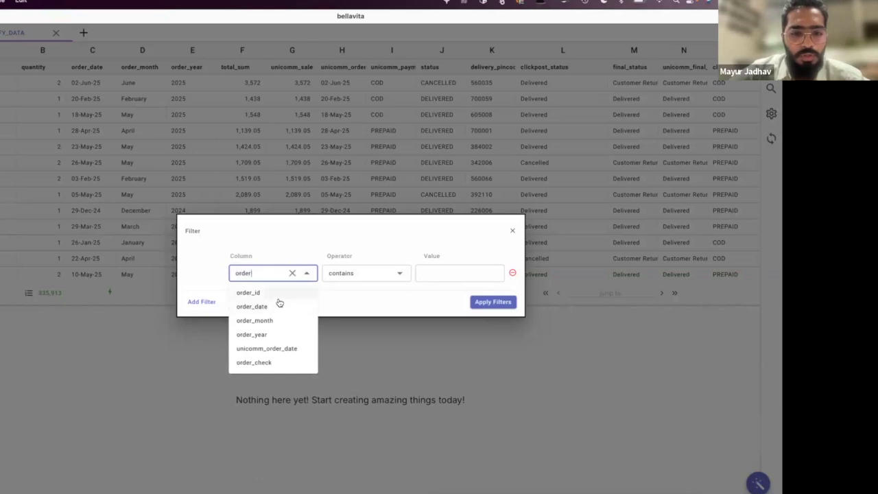
pyautogui.click(278, 306)
pyautogui.click(459, 275)
pyautogui.write('jun-25')
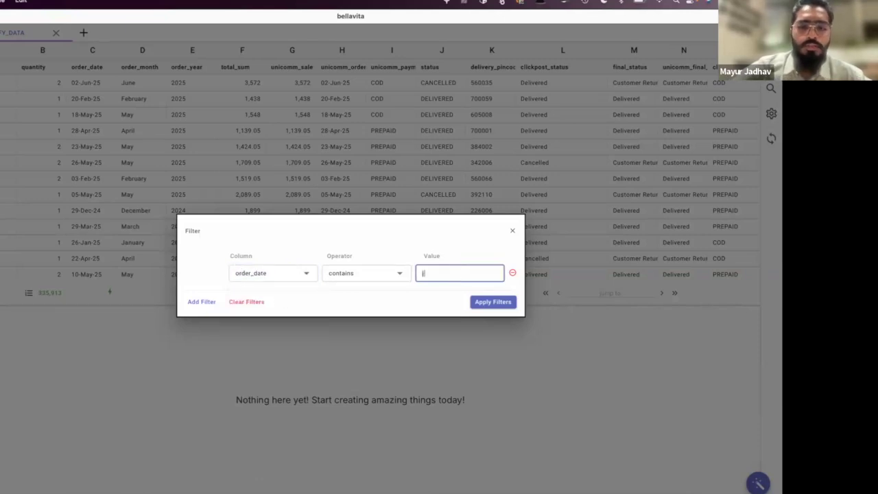
# - Add a second "and" condition where status contains "cancelled", apply the filters and look through the filtered rows
pyautogui.click(202, 308)
pyautogui.click(299, 288)
pyautogui.write('sta')
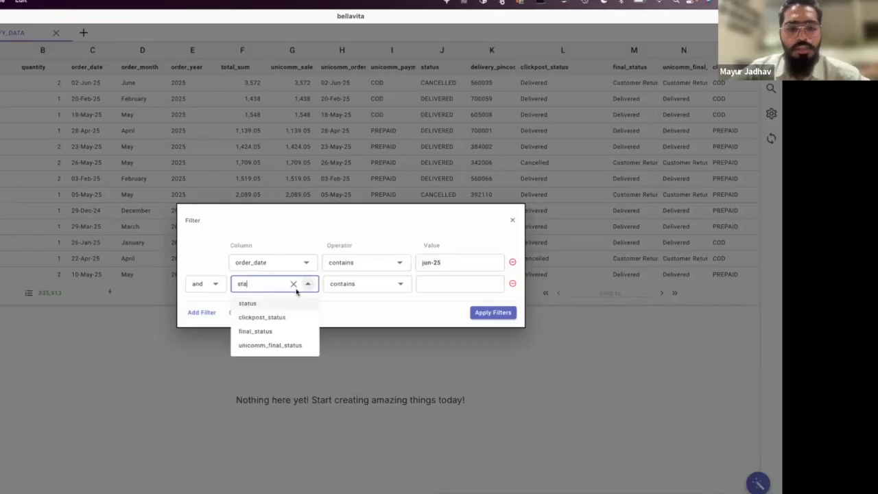
pyautogui.click(280, 304)
pyautogui.click(437, 288)
pyautogui.write('cancelled')
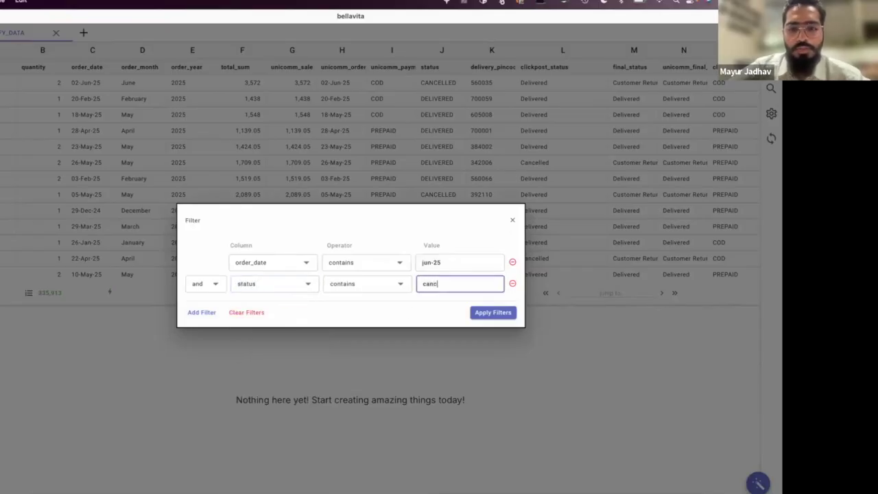
pyautogui.click(492, 312)
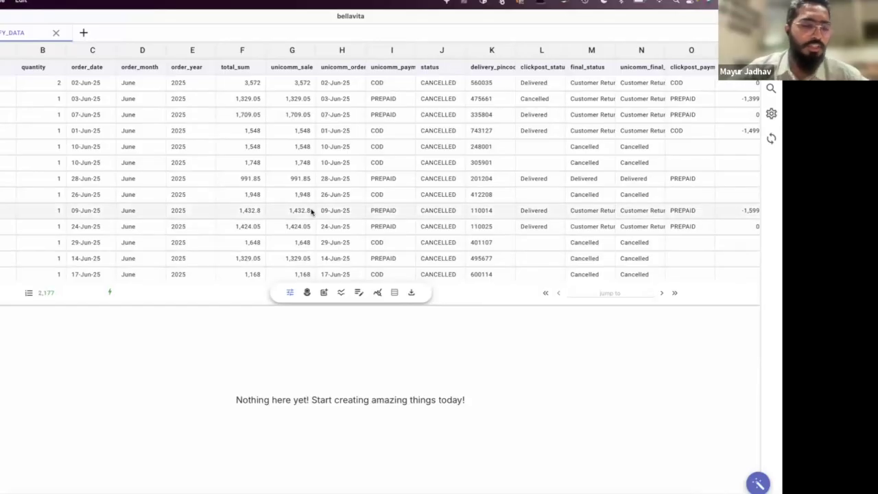
pyautogui.scroll(-10, 310, 218)
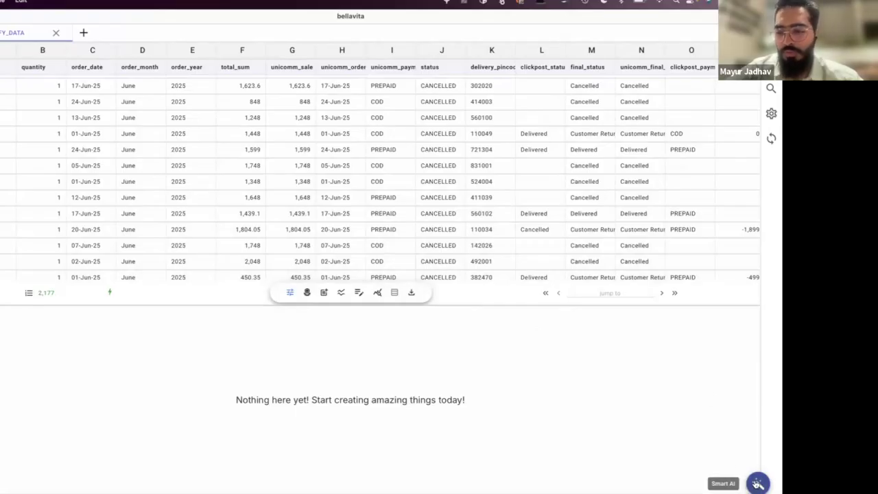
# - Ask Smart AI to "get distribution of orders by $final_status" and enlarge the results pane
pyautogui.click(758, 484)
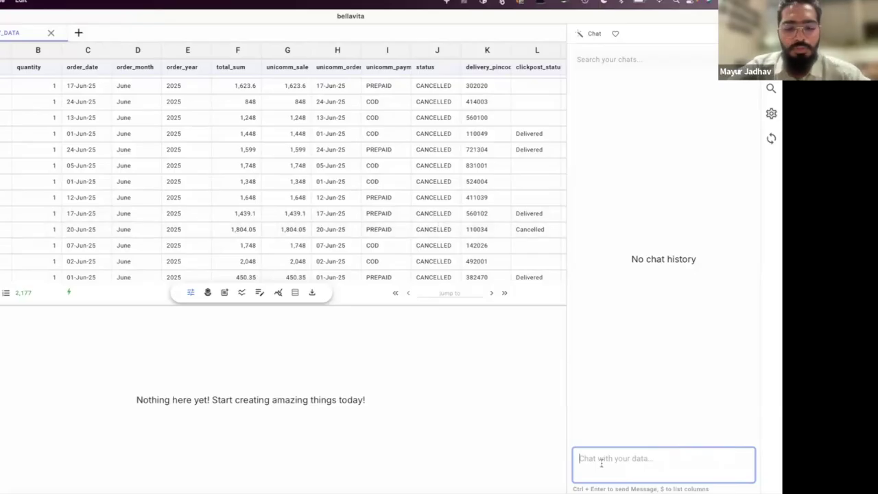
pyautogui.write('get distr')
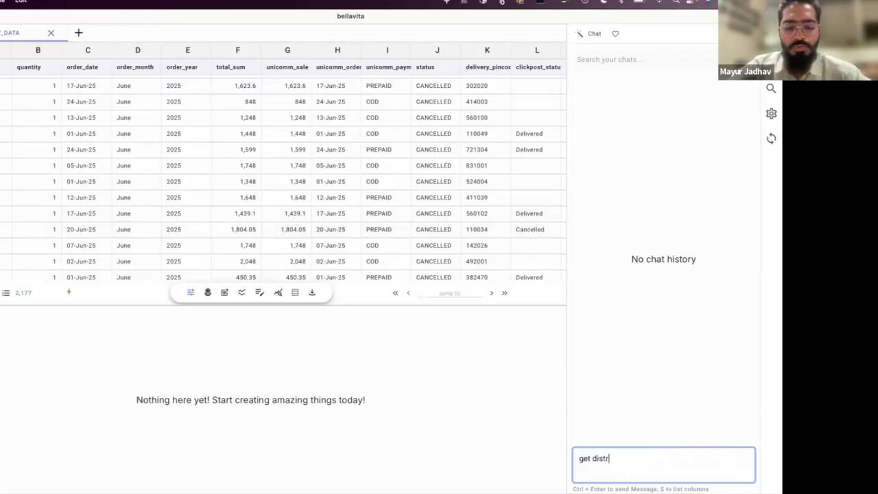
pyautogui.write('ibution of ')
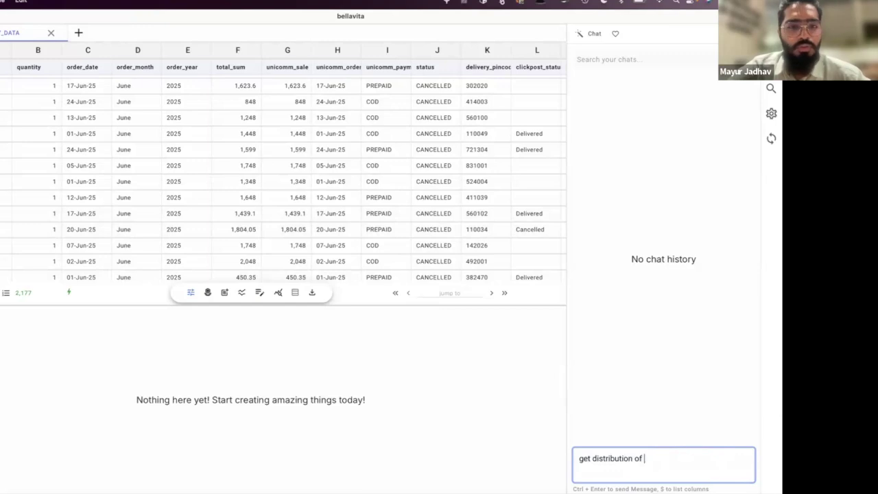
pyautogui.write('orders by $fin')
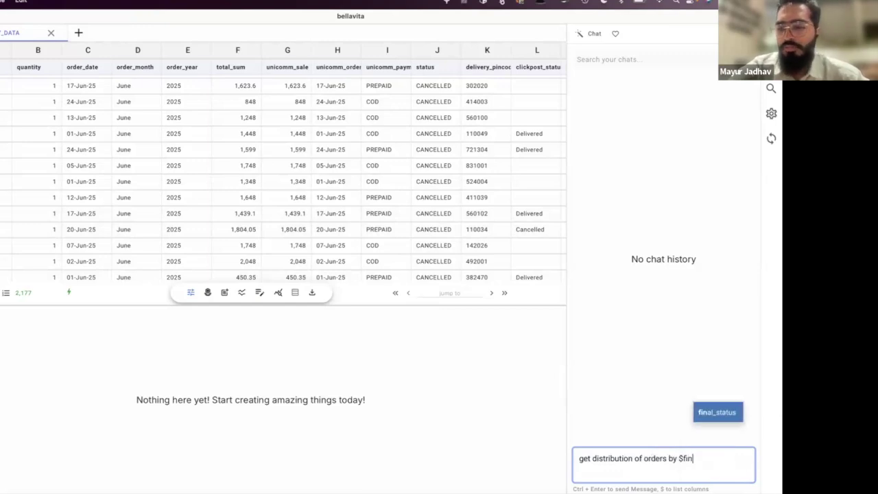
pyautogui.press('Return')
pyautogui.hotkey('ctrl', 'Return')
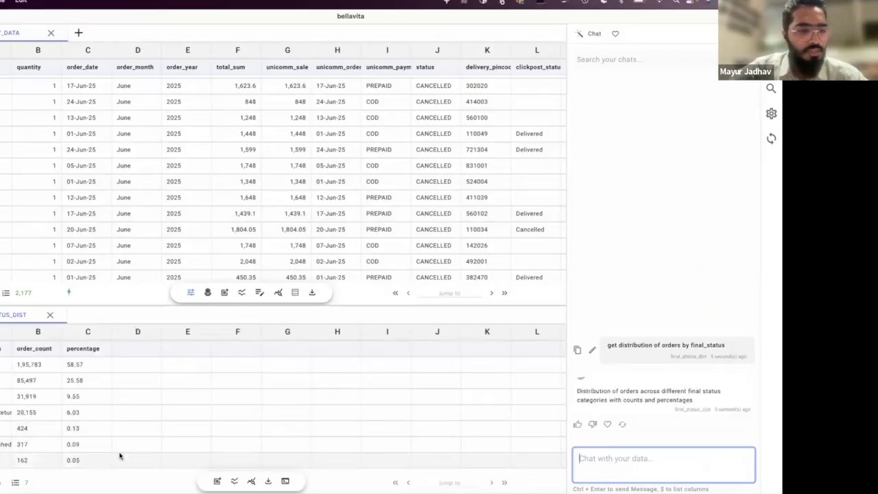
pyautogui.moveTo(107, 305); pyautogui.dragTo(110, 214)
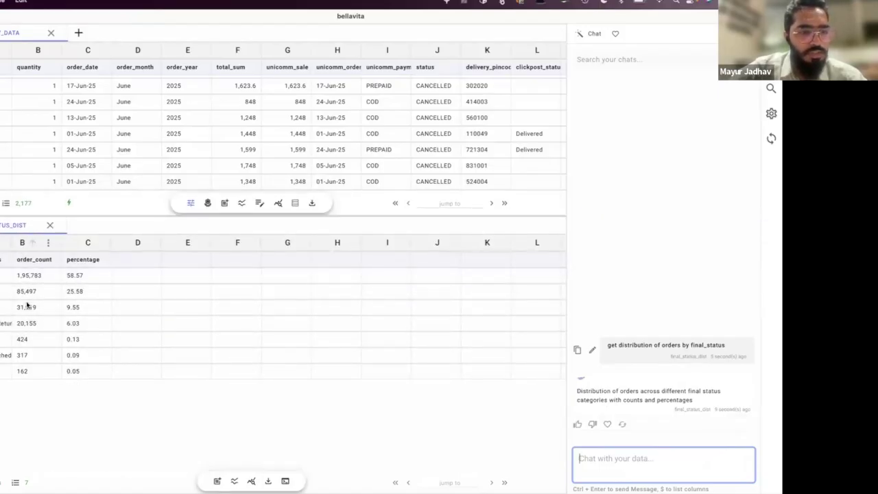
# - Create a pie chart of order_count by final_status from the distribution result and inspect its slices
pyautogui.click(217, 481)
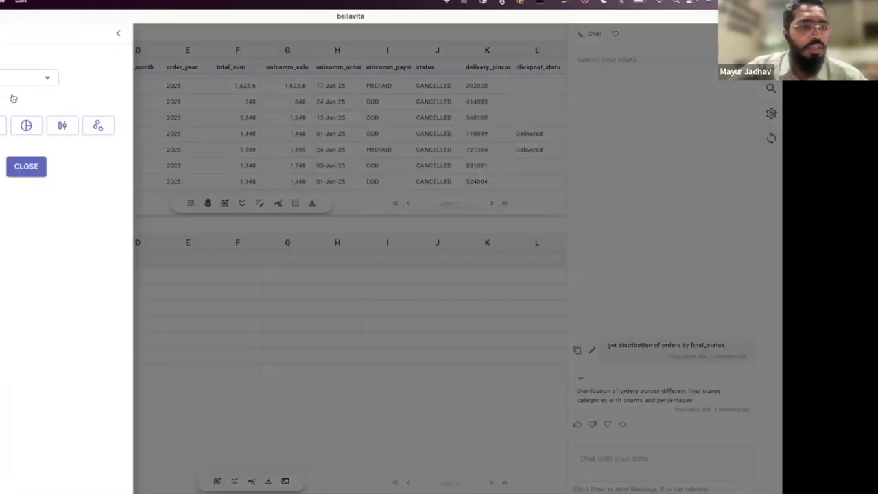
pyautogui.click(26, 126)
pyautogui.click(27, 73)
pyautogui.click(28, 94)
pyautogui.click(27, 115)
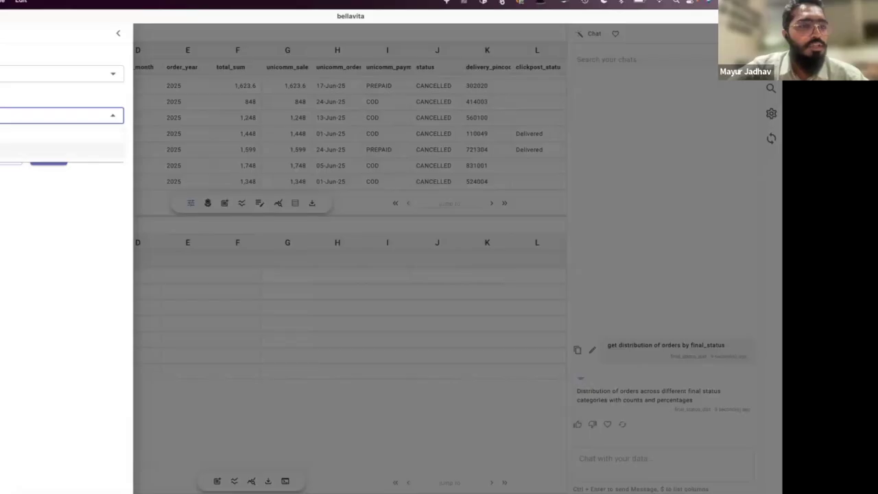
pyautogui.click(34, 136)
pyautogui.click(48, 155)
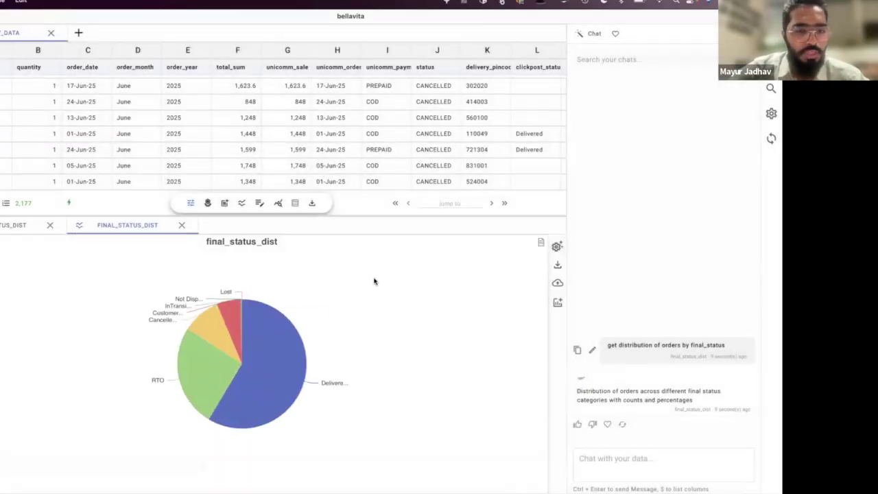
pyautogui.moveTo(201, 383)
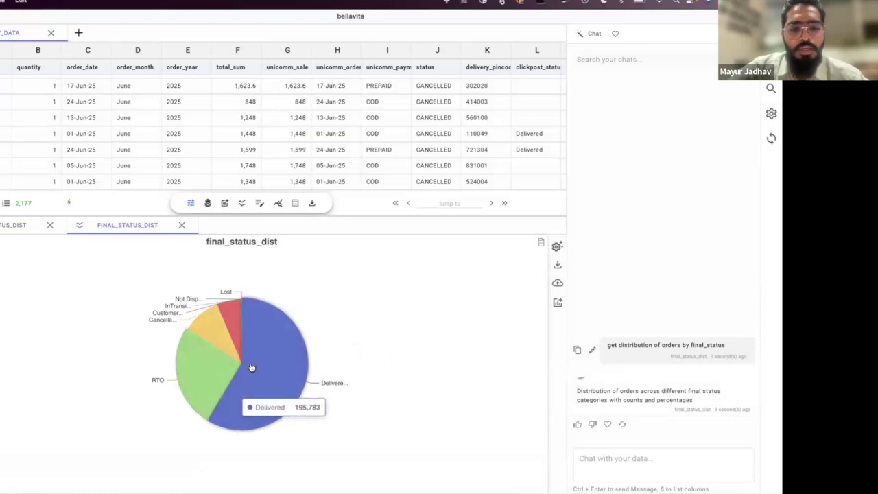
pyautogui.moveTo(268, 363)
# - Ask the data chat to "get weekly sales for christmas 2024"
pyautogui.click(608, 461)
pyautogui.write('get sale')
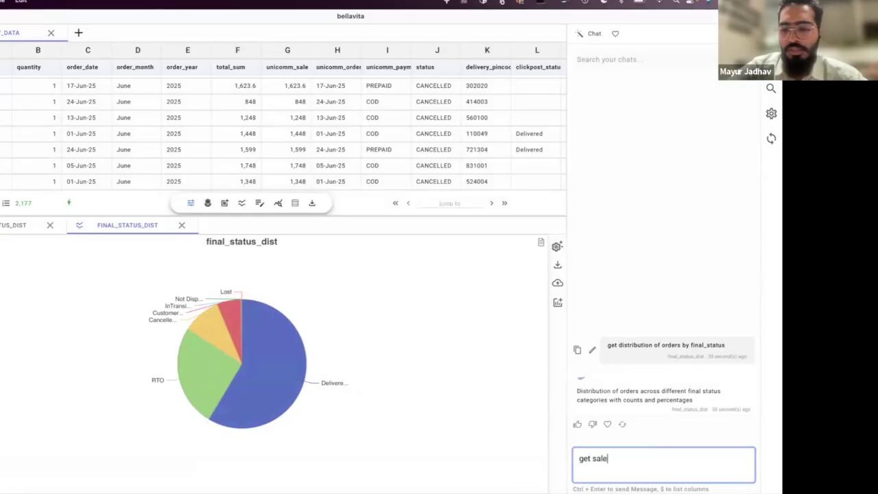
pyautogui.press('BackSpace')
pyautogui.press('BackSpace')
pyautogui.press('BackSpace')
pyautogui.write('eekly sal')
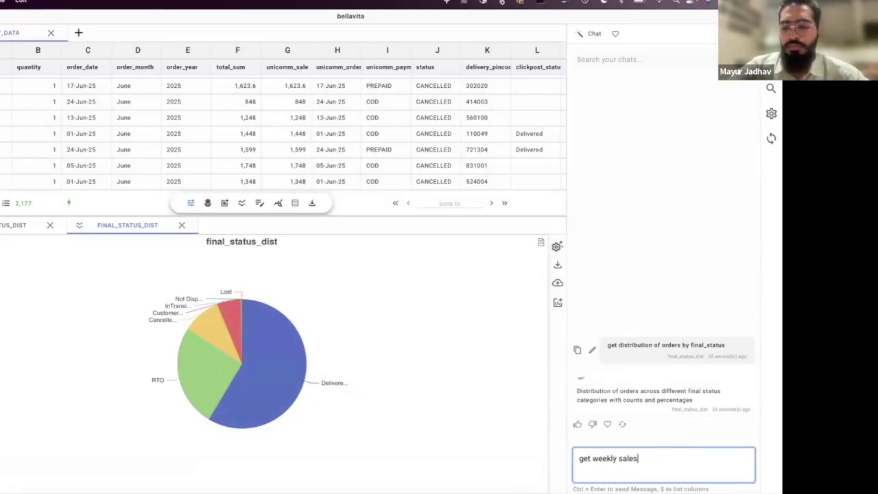
pyautogui.write('es for christmas')
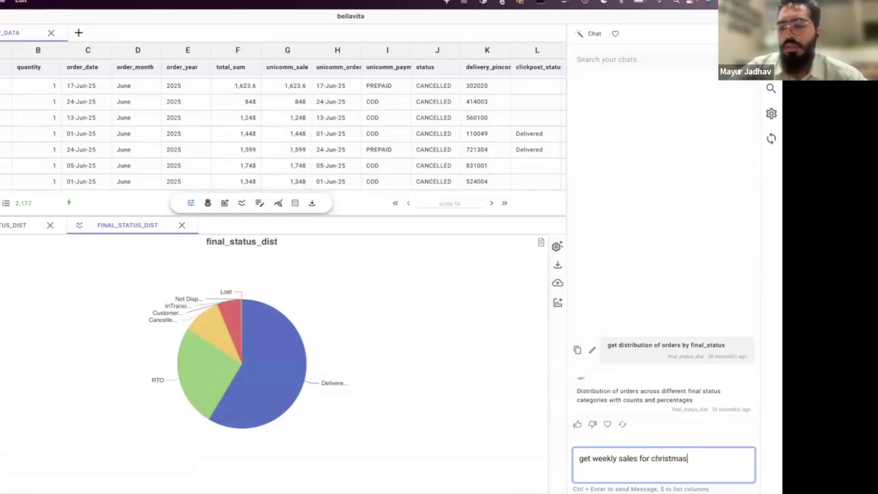
pyautogui.write(' 240')
pyautogui.press('BackSpace')
pyautogui.press('BackSpace')
pyautogui.write('02')
pyautogui.hotkey('ctrl', 'Return')
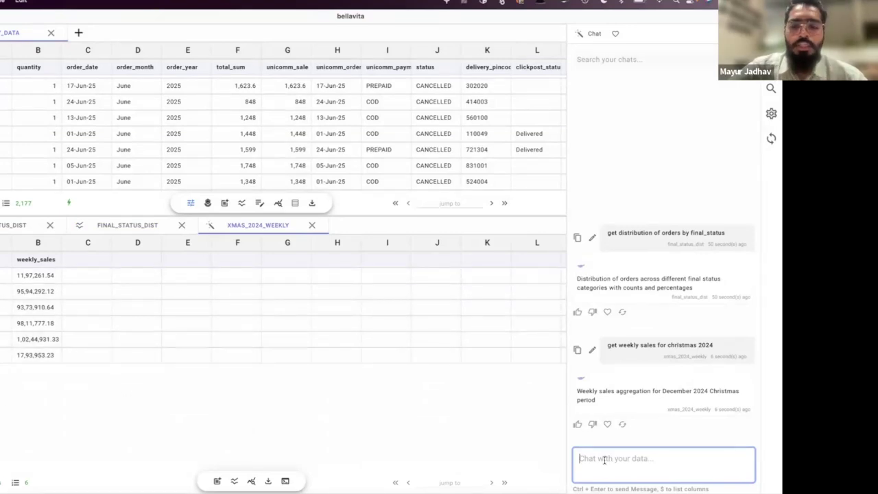
# - Ask the data chat to "get top 10 $delivery_pincode with highest sales in last quarter"
pyautogui.write('get top 10')
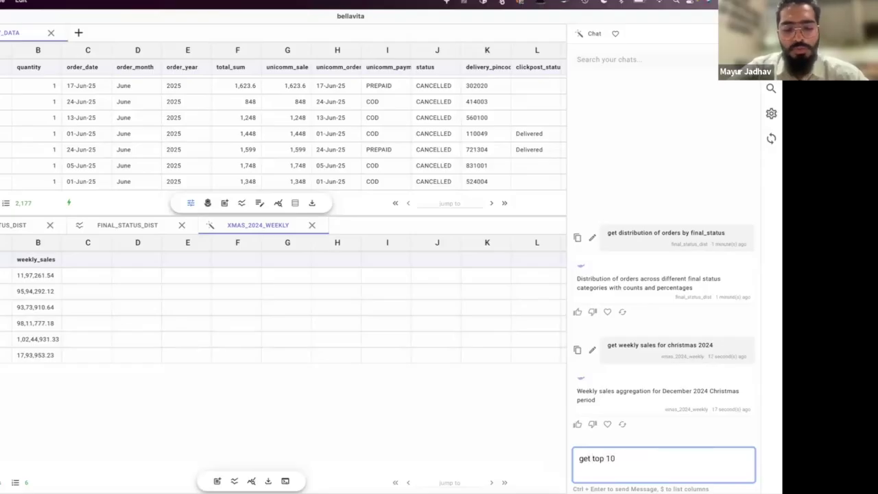
pyautogui.write(' $del')
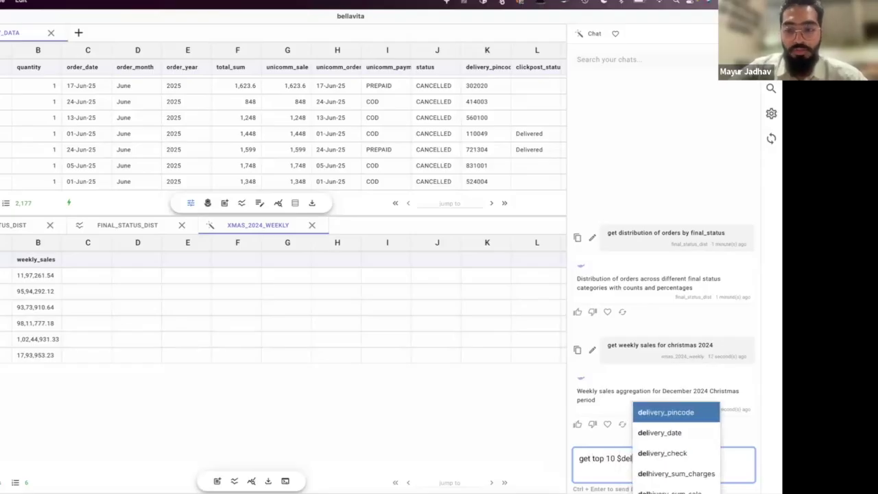
pyautogui.press('Return')
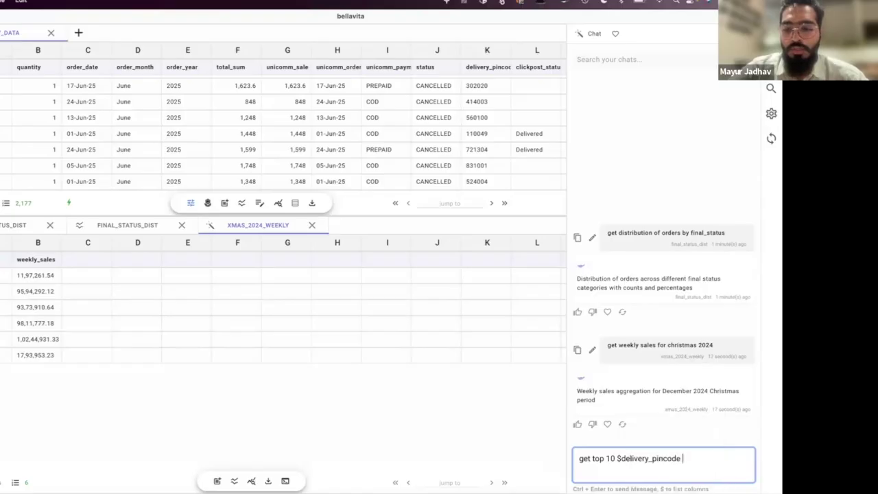
pyautogui.write('with highest sales in last quarte')
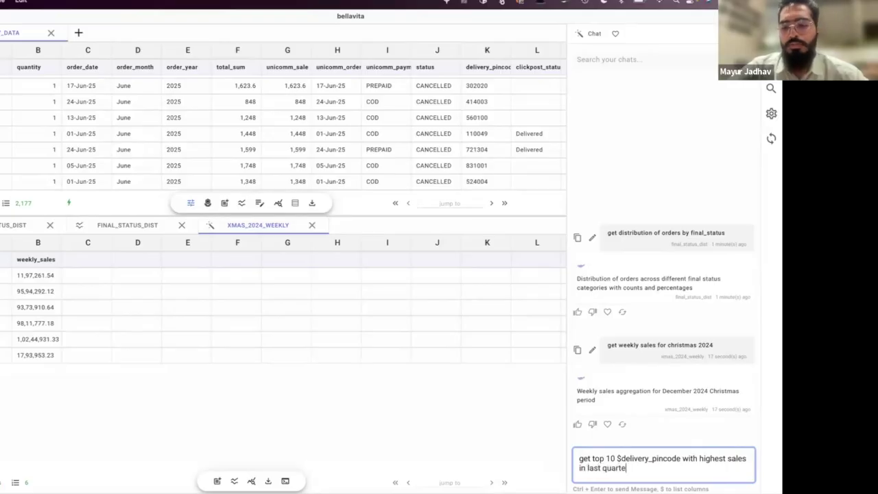
pyautogui.write('r')
pyautogui.hotkey('ctrl', 'Return')
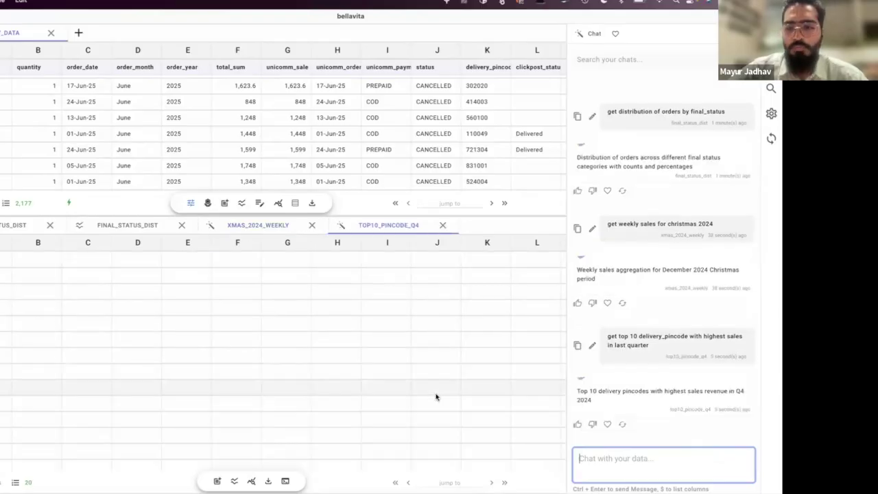
# - Create a bar chart of sales by delivery pincode from the top10_pincode_q4 result
pyautogui.click(232, 481)
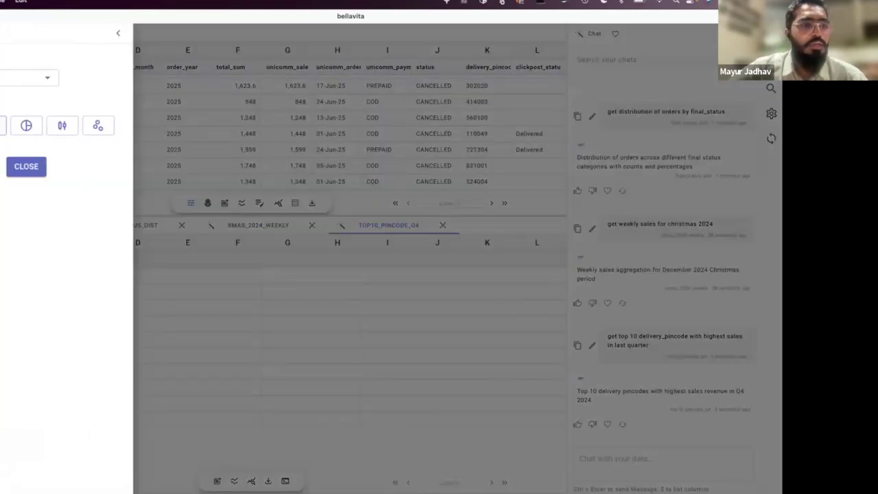
pyautogui.click(26, 126)
pyautogui.click(62, 73)
pyautogui.click(2, 94)
pyautogui.click(3, 120)
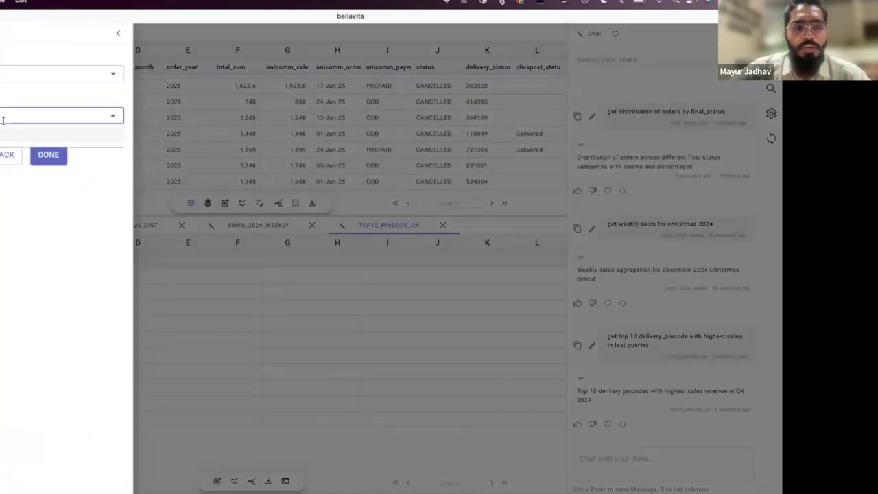
pyautogui.click(9, 137)
pyautogui.click(59, 154)
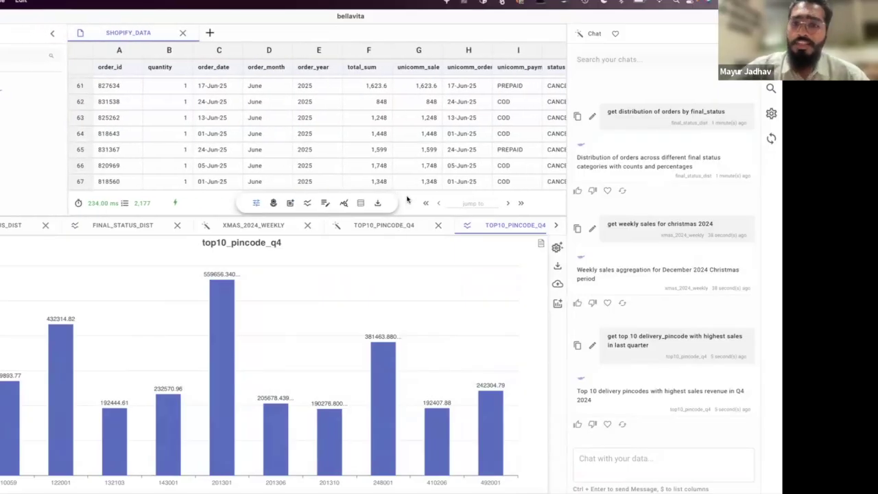
# - Shrink the results pane and run the Shopify Analysis recipe with shopify_data as the Shopify orders table
pyautogui.moveTo(404, 216); pyautogui.dragTo(393, 335)
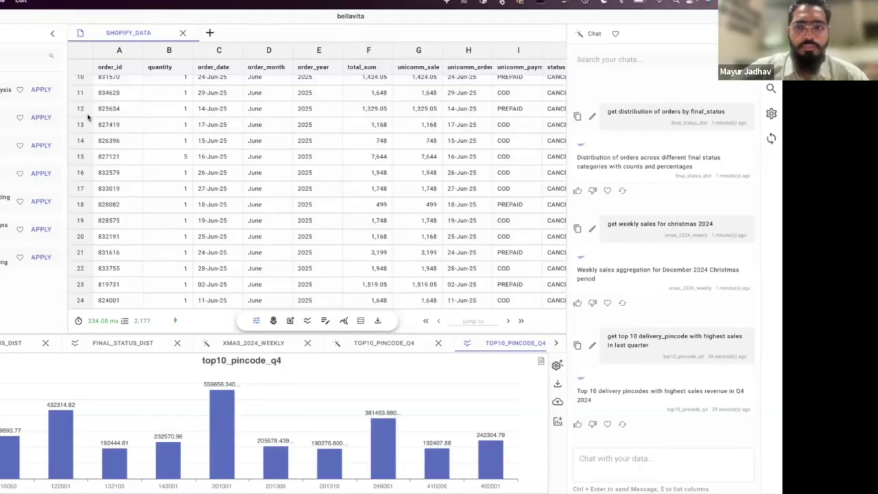
pyautogui.click(46, 119)
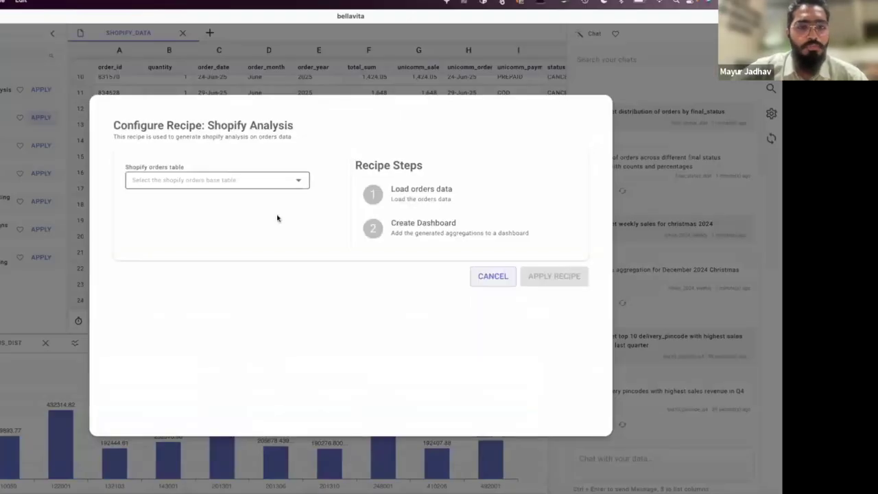
pyautogui.click(290, 179)
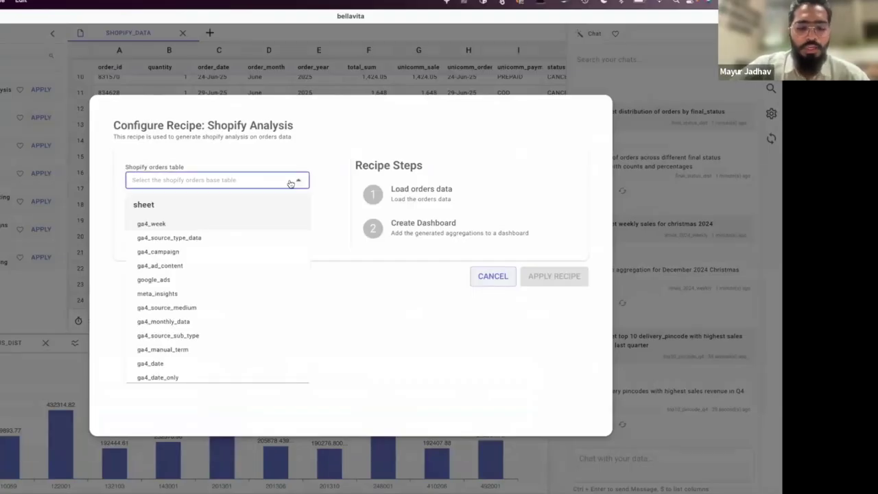
pyautogui.write('shop')
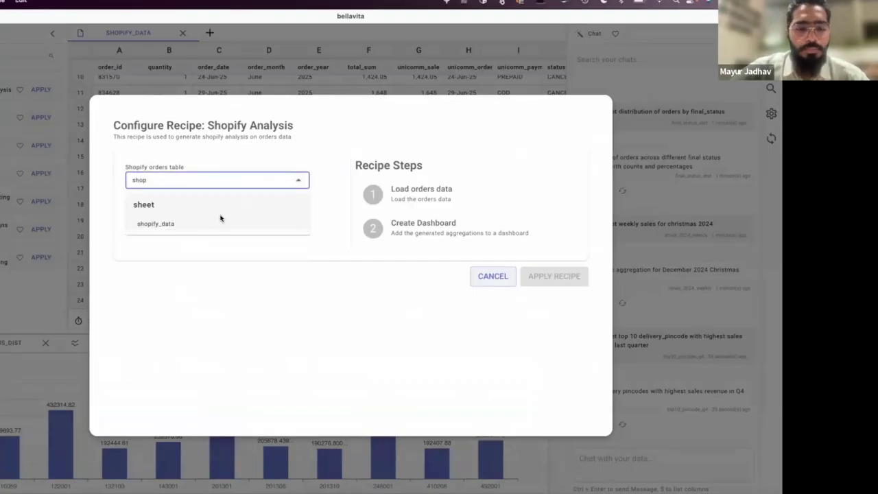
pyautogui.click(171, 225)
pyautogui.click(544, 272)
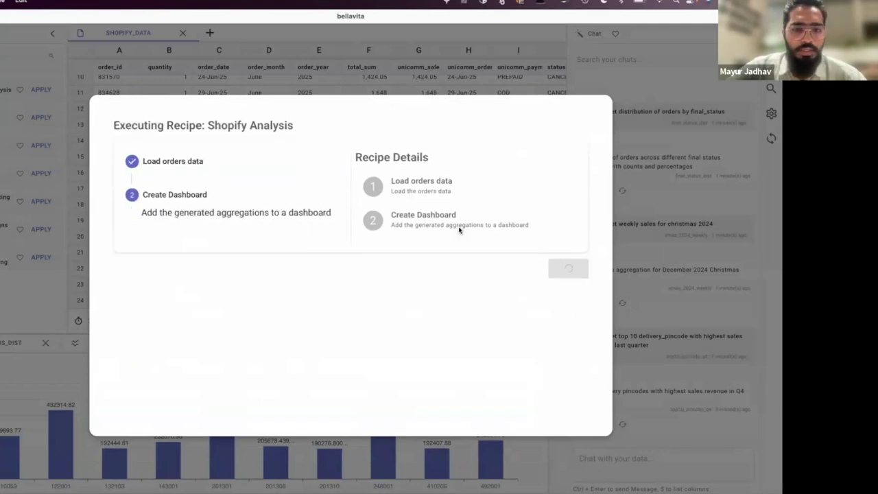
pyautogui.click(568, 269)
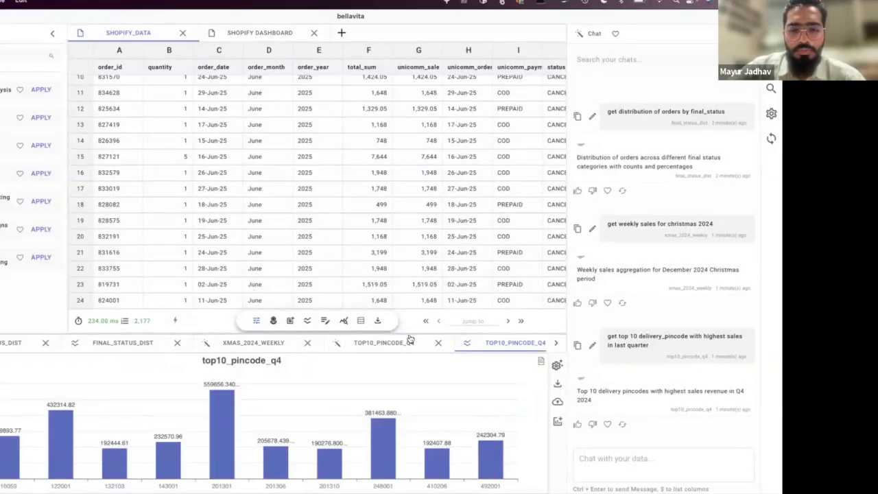
# - Enlarge the results pane, close the chat, and review the recipe's Sales report table and chart and the Sales report - COD table
pyautogui.moveTo(409, 334); pyautogui.dragTo(409, 247)
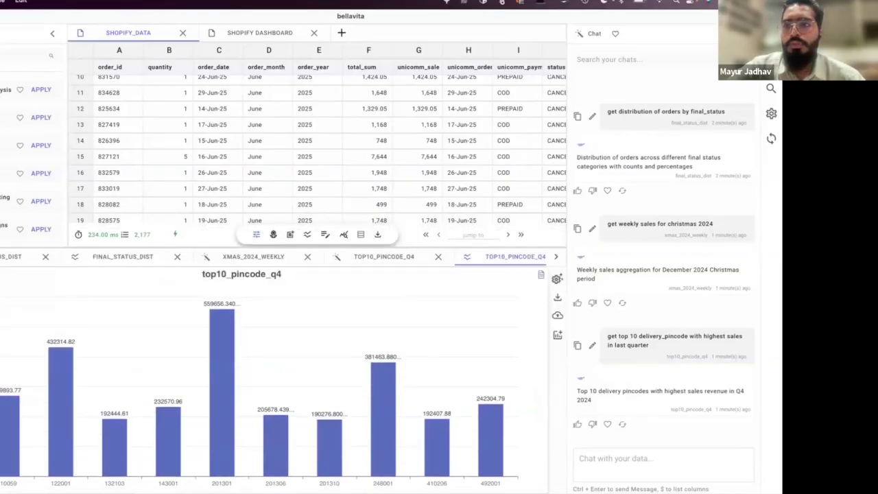
pyautogui.click(746, 34)
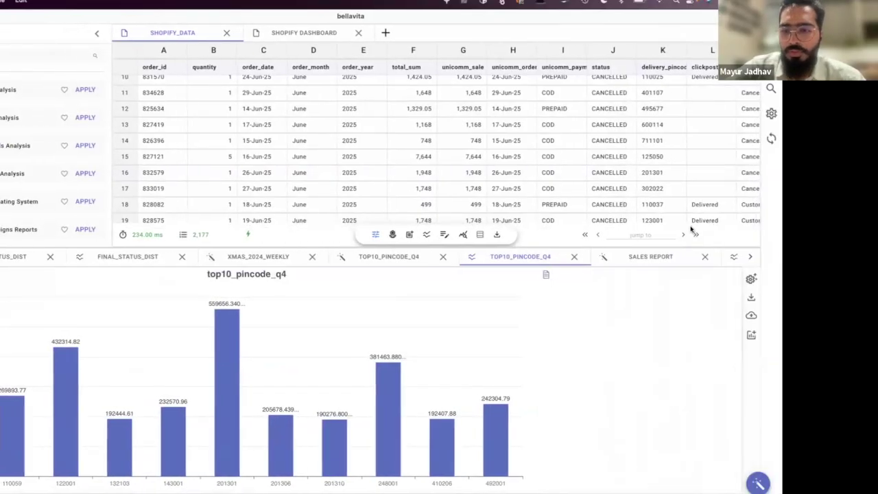
pyautogui.hscroll(2, 664, 256)
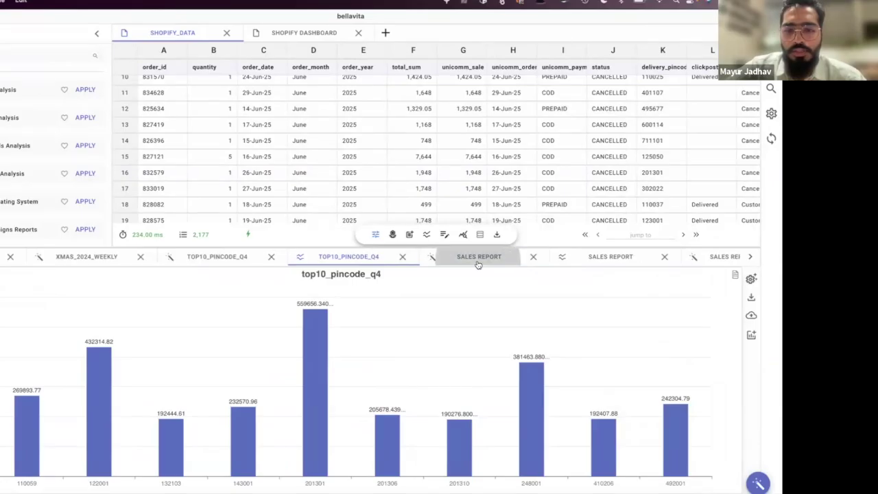
pyautogui.click(477, 260)
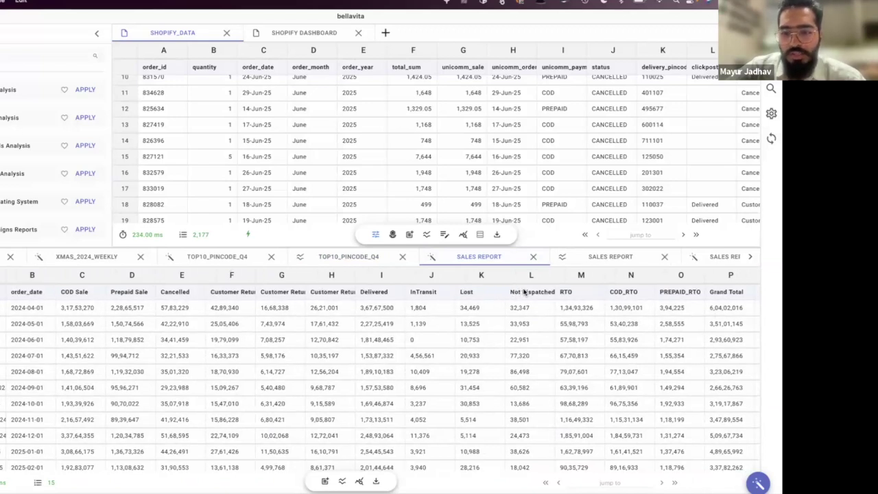
pyautogui.hscroll(5, 524, 291)
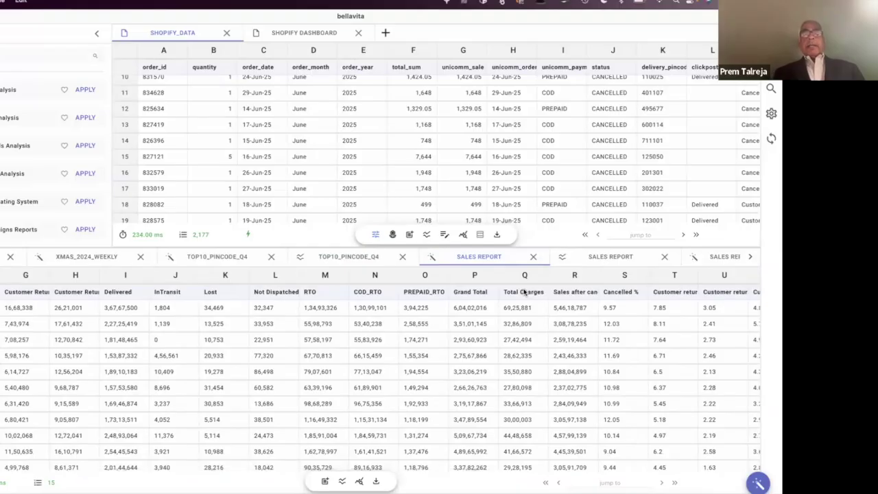
pyautogui.hscroll(1, 523, 291)
pyautogui.hscroll(2, 514, 256)
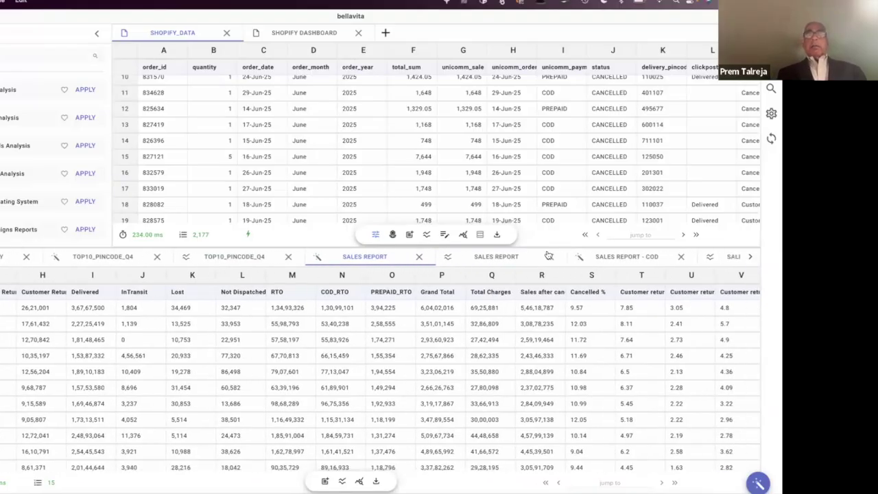
pyautogui.click(513, 257)
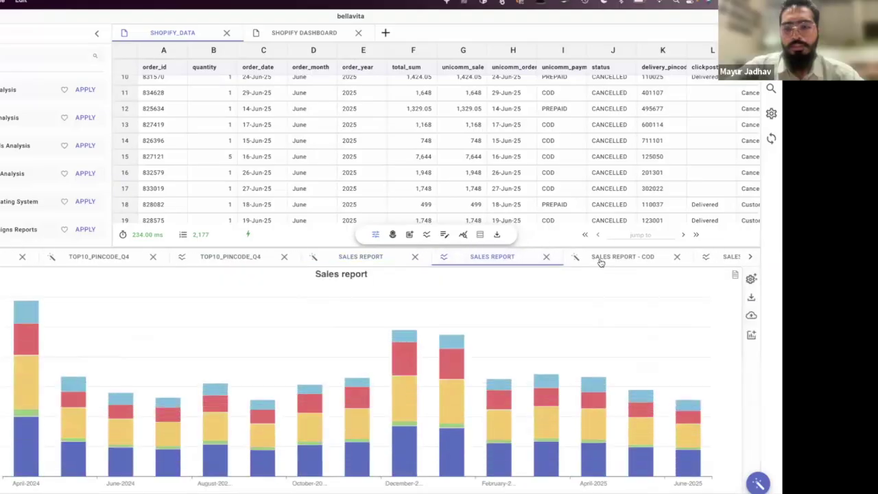
pyautogui.click(601, 260)
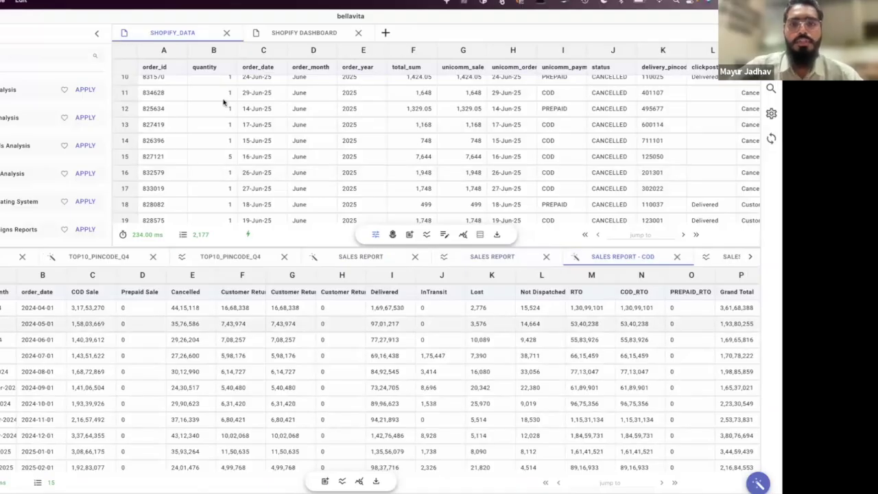
# - Open the Shopify Dashboard and examine its sales, daily order, payment method, order status and delivery partner charts
pyautogui.click(304, 33)
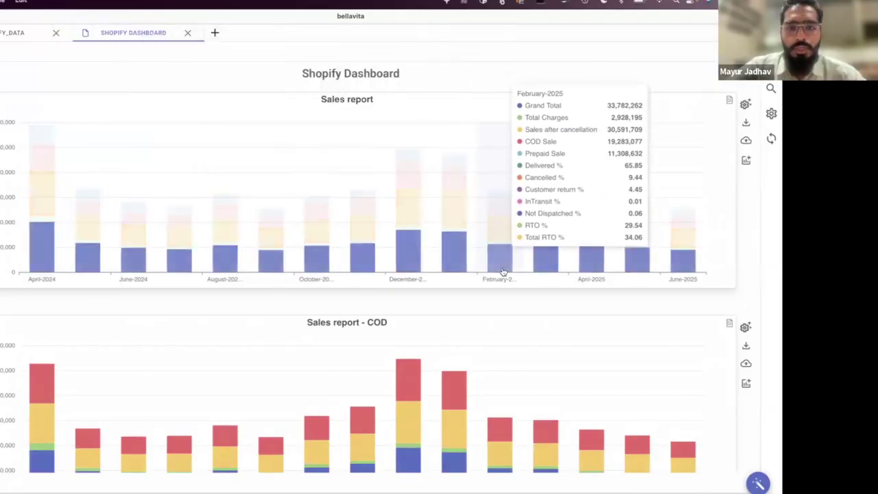
pyautogui.scroll(-1, 503, 271)
pyautogui.scroll(-3, 503, 271)
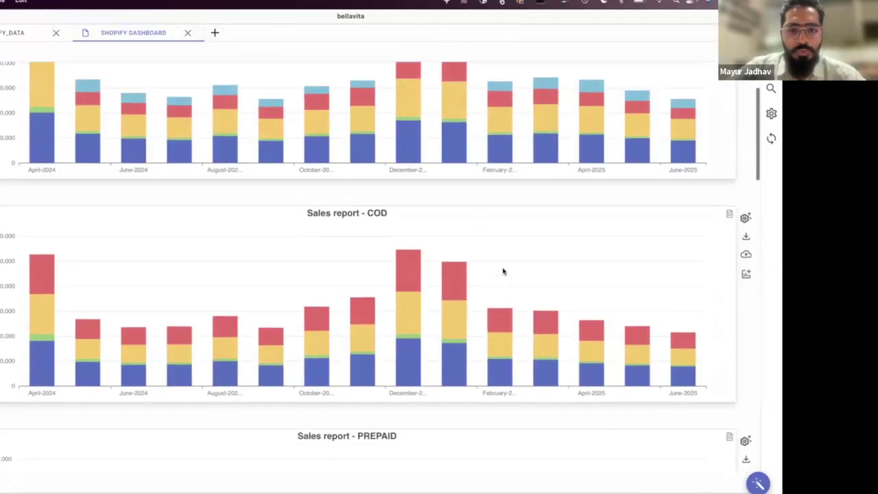
pyautogui.scroll(-4, 503, 271)
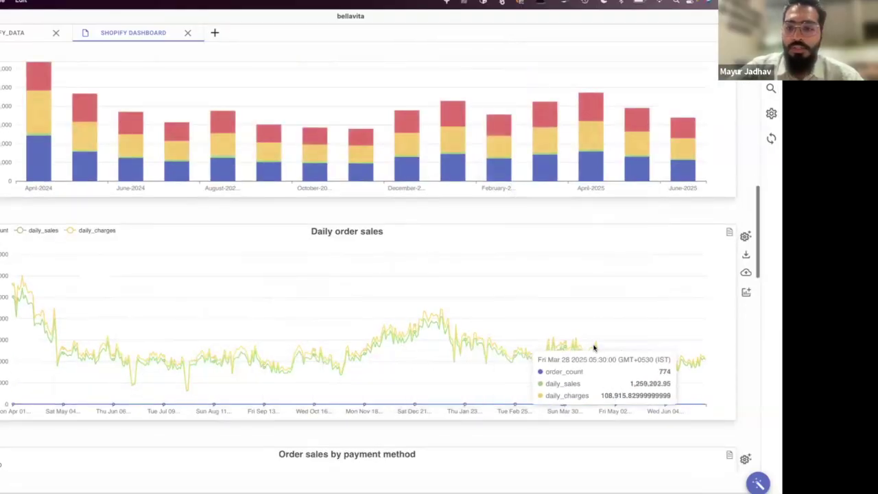
pyautogui.scroll(-2, 595, 348)
pyautogui.scroll(-7, 594, 349)
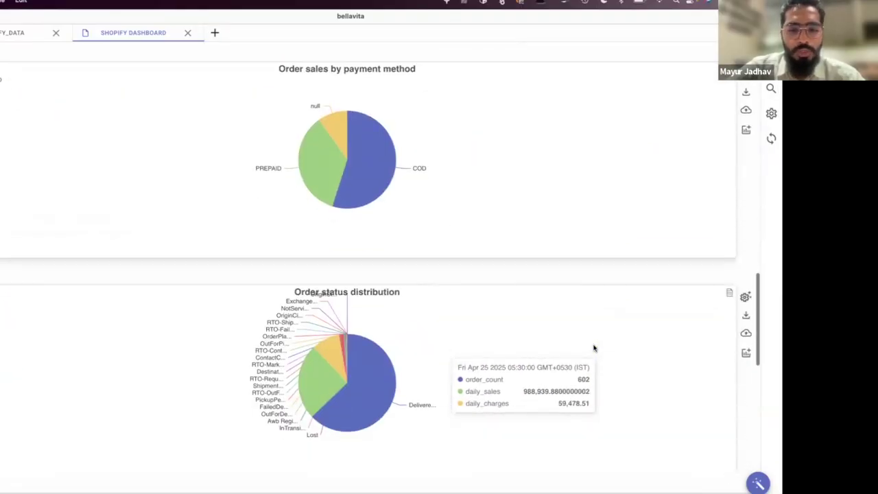
pyautogui.scroll(-1, 594, 348)
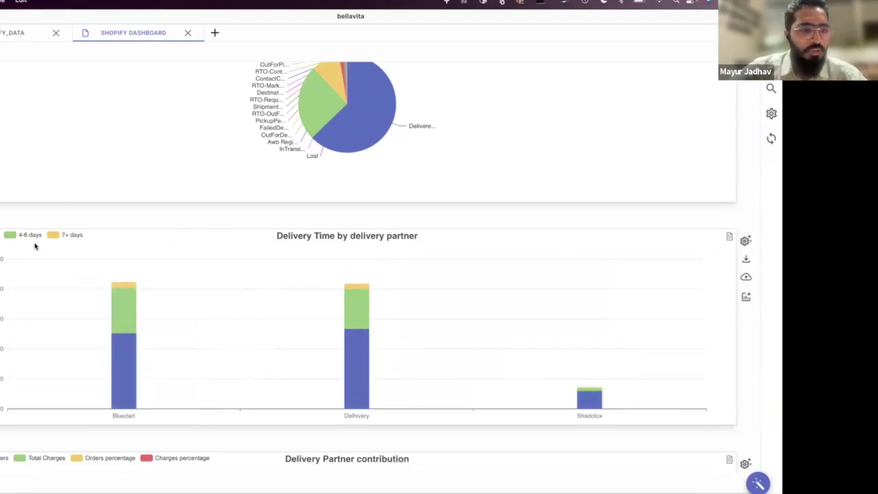
pyautogui.scroll(-5, 296, 334)
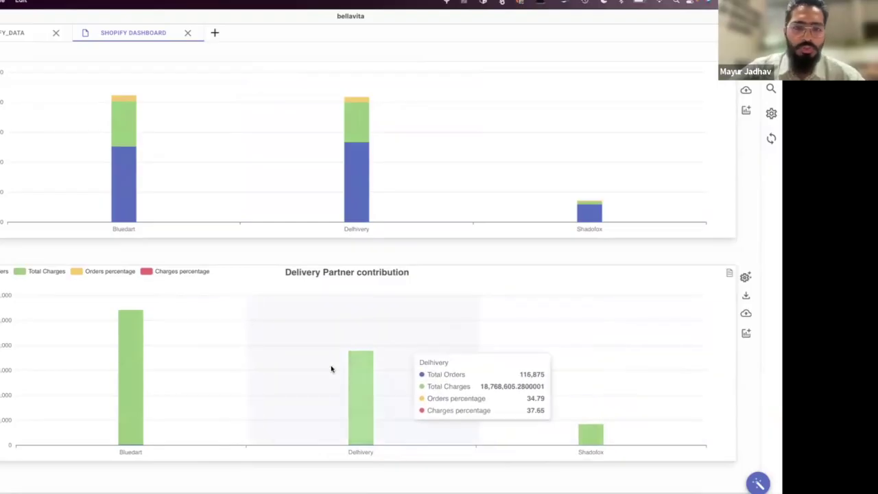
pyautogui.scroll(15, 336, 329)
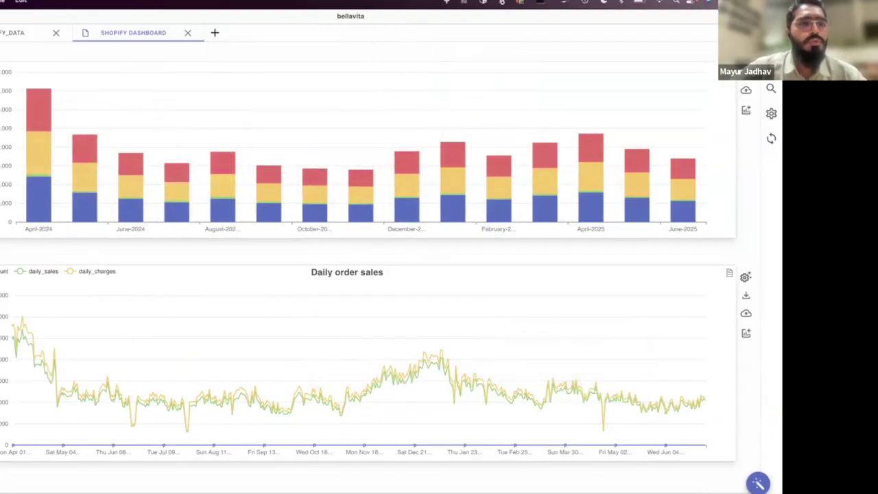
# - Switch to the browser and review the published dashboard at dashboards.orcasheets.io/bellavita/shopify-dashboard.html, including its web address
pyautogui.moveTo(119, 75)
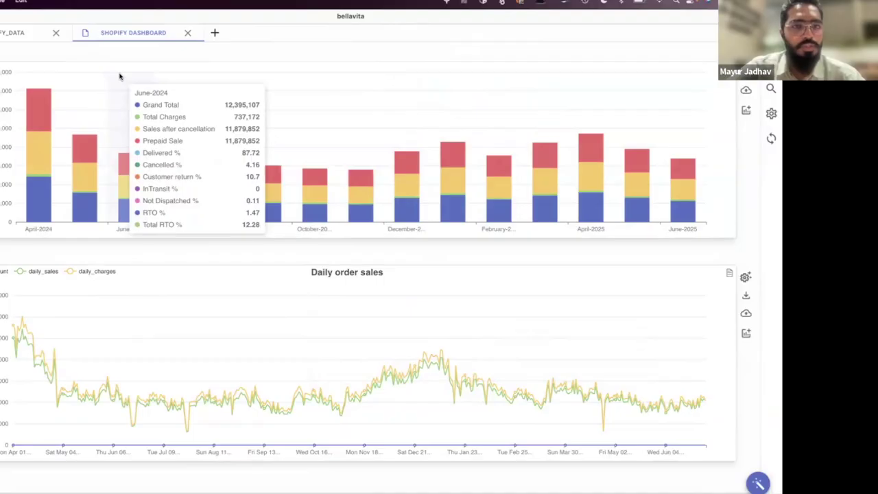
pyautogui.moveTo(336, 140)
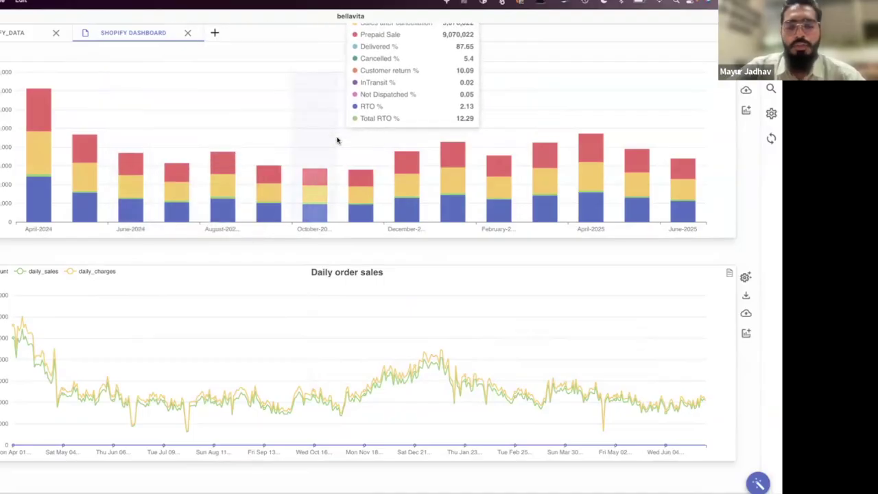
pyautogui.press('super+r')
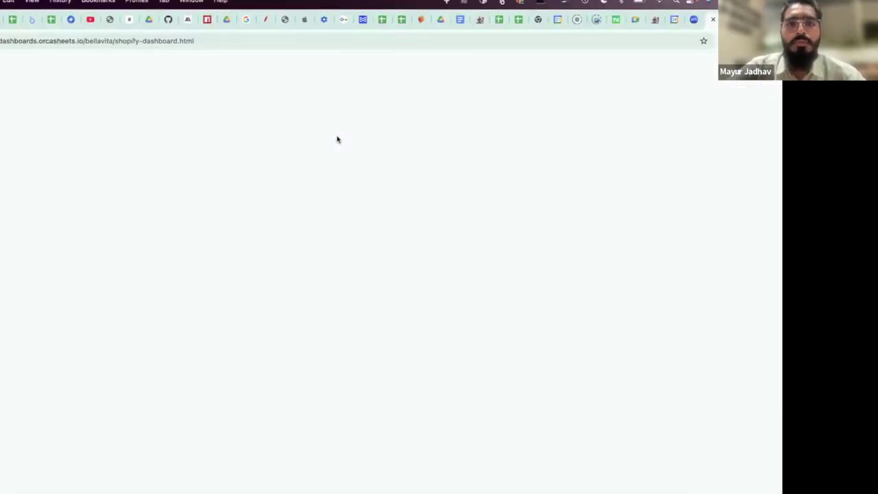
pyautogui.scroll(-5, 265, 235)
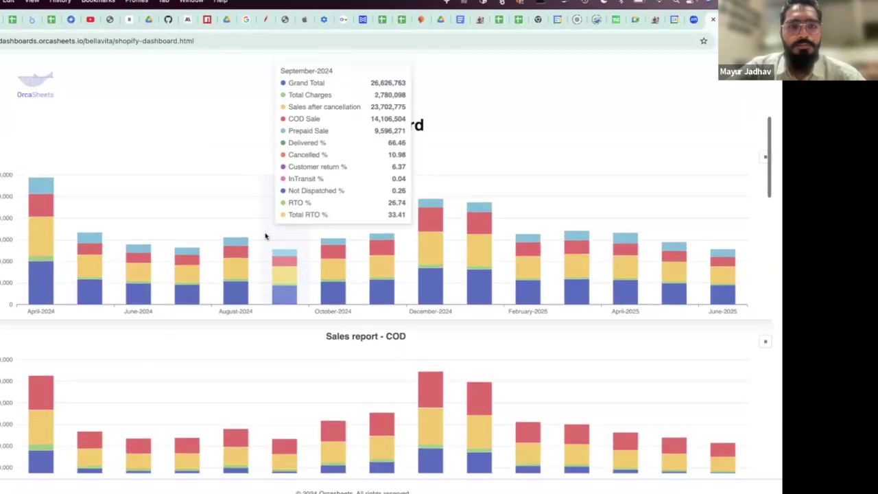
pyautogui.scroll(-15, 264, 235)
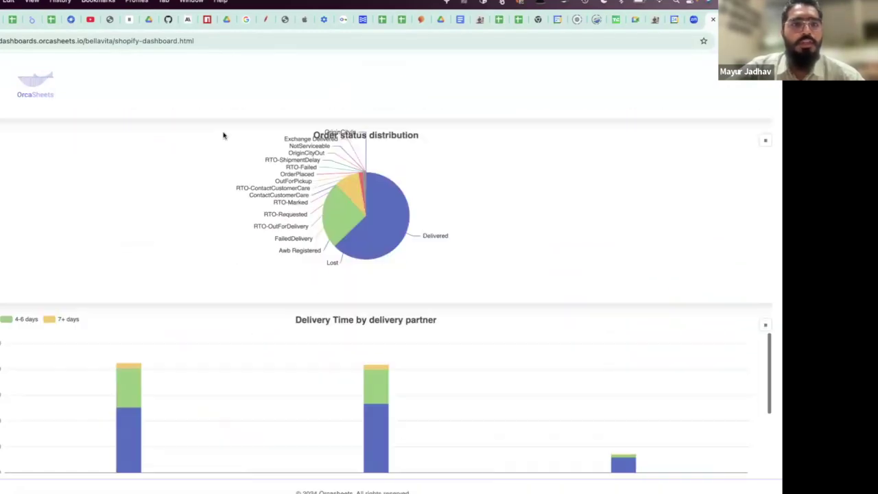
pyautogui.click(206, 41)
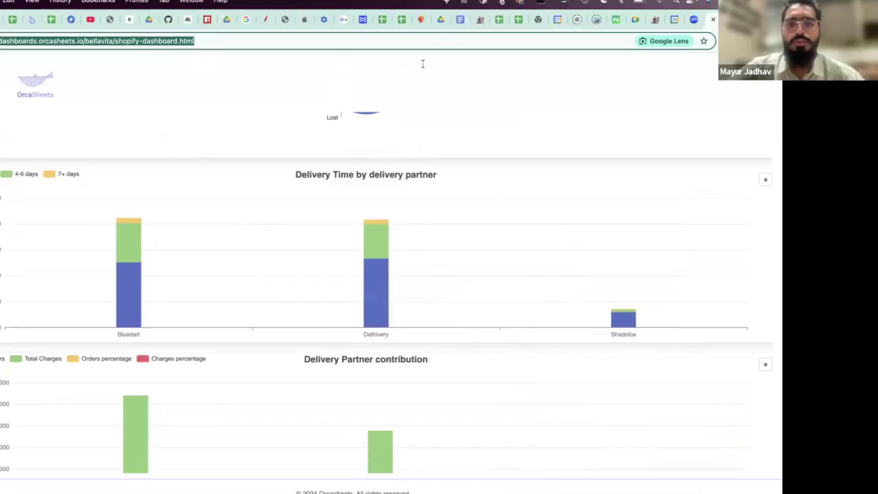
pyautogui.click(580, 138)
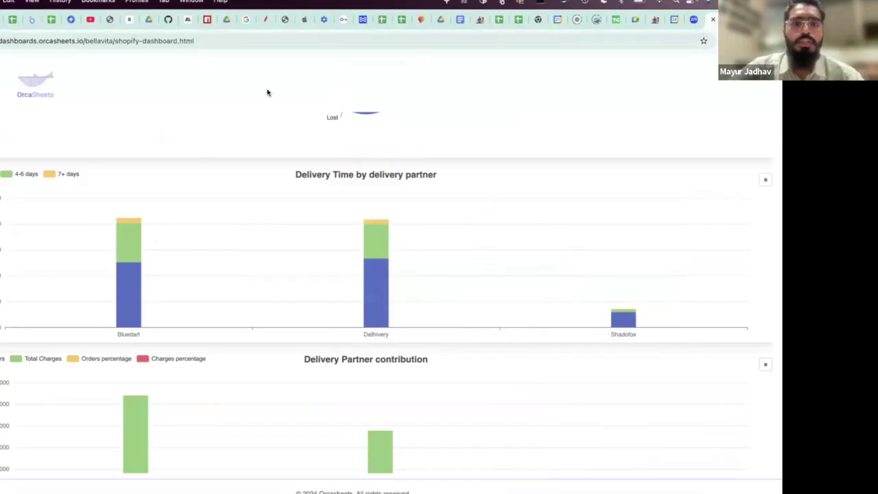
pyautogui.scroll(20, 335, 192)
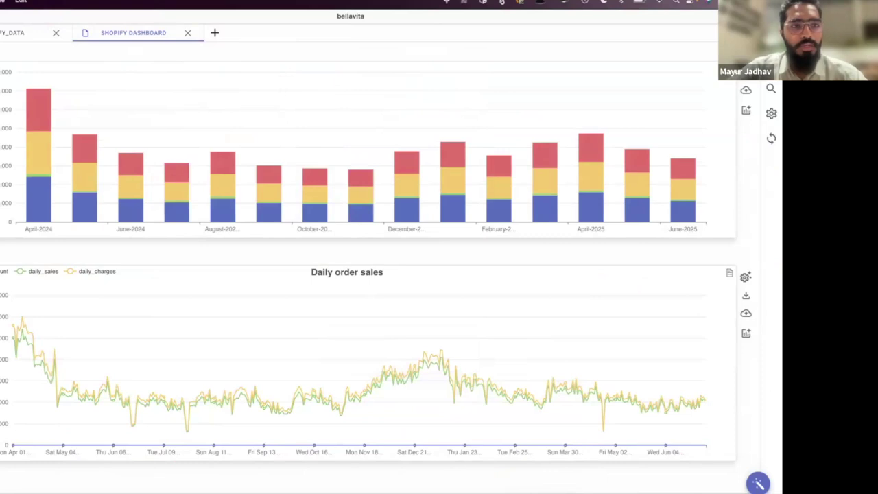
# - Return to OrcaSheets, open the Ad Campaign Dashboard from the project's contents and inspect its Daily Google Ads and Meta Ads reports
pyautogui.click(0, 32)
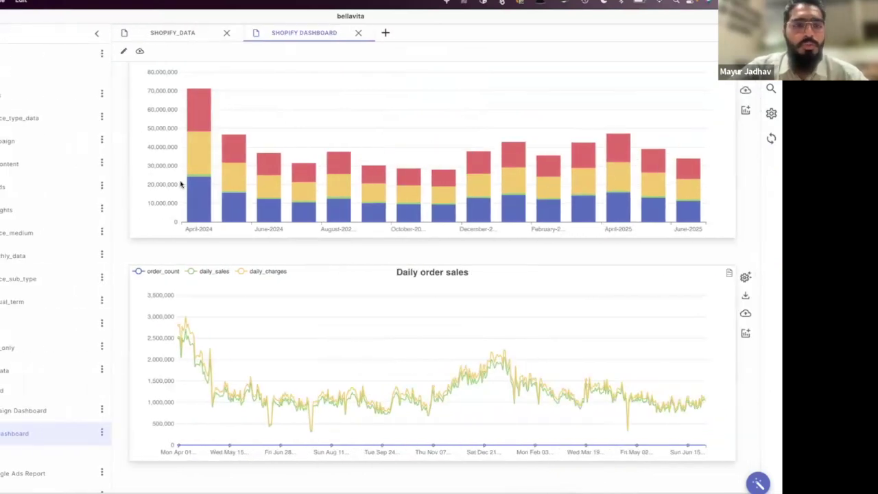
pyautogui.click(41, 410)
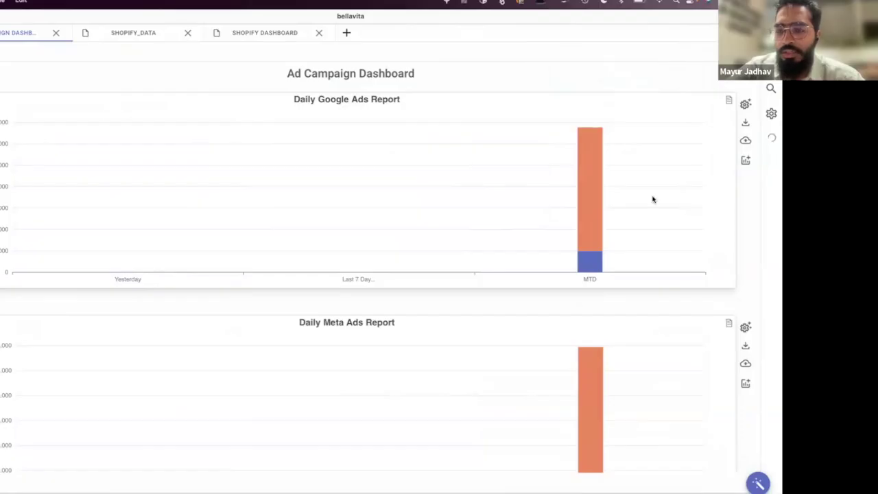
pyautogui.moveTo(617, 201)
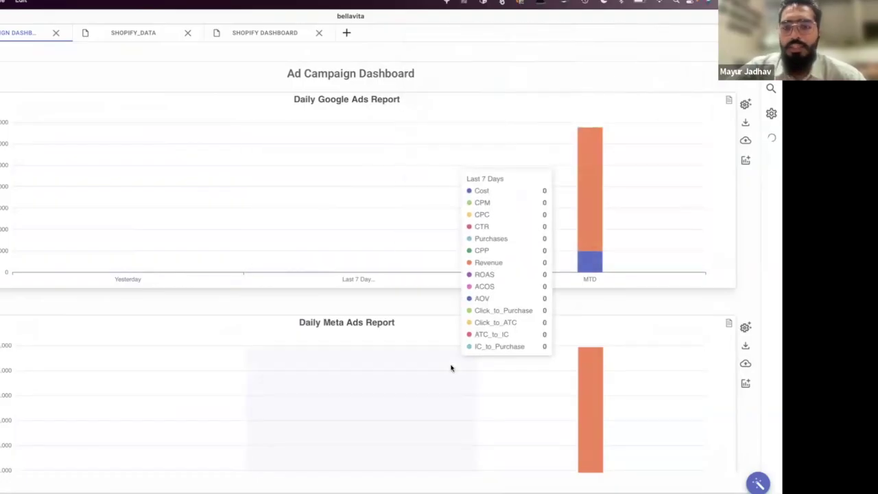
# - Examine the Daily Meta Ads Report and Daily GA4 Report charts of the Ad Campaign Dashboard
pyautogui.scroll(-1, 451, 368)
pyautogui.scroll(-6, 451, 369)
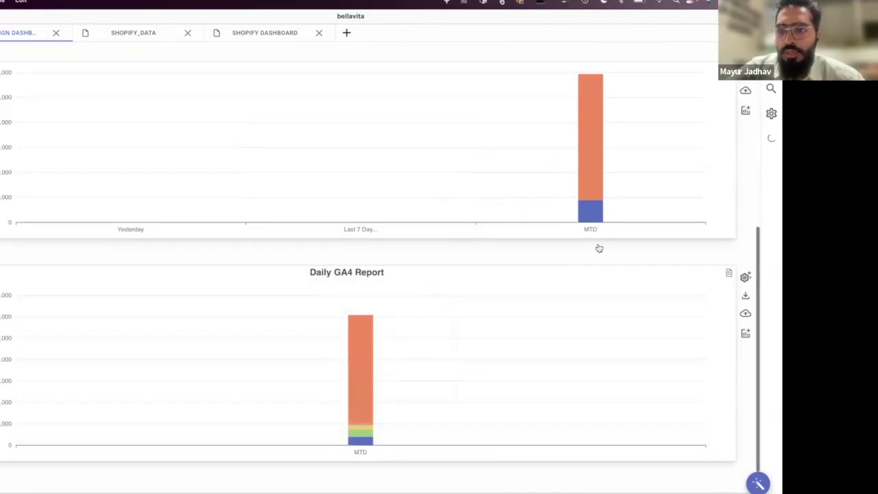
pyautogui.scroll(2, 597, 247)
# - Reopen the Ad Campaign Dashboard after a look at the SHOPIFY_DATA tables and show the Daily Google Ads Report's data view
pyautogui.click(134, 33)
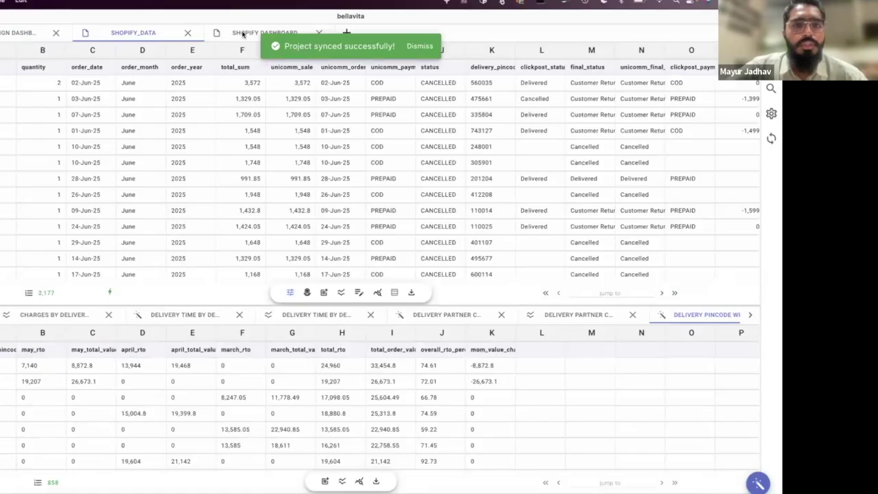
pyautogui.click(19, 32)
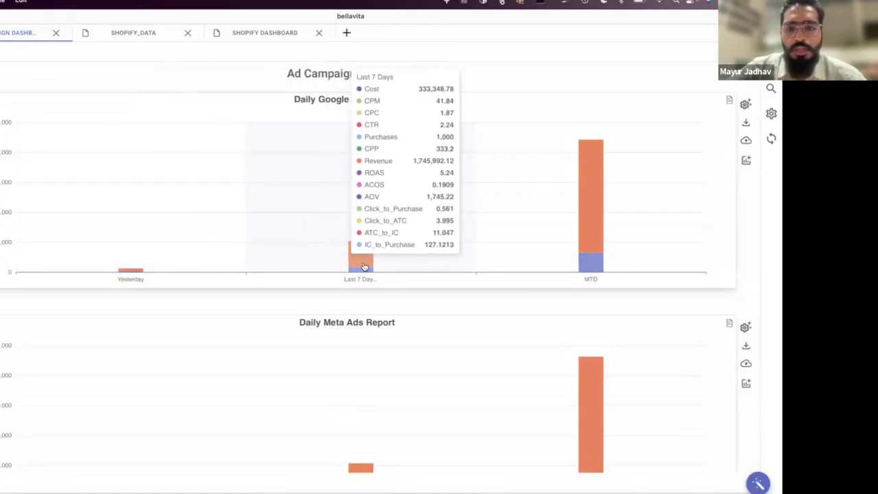
pyautogui.click(730, 103)
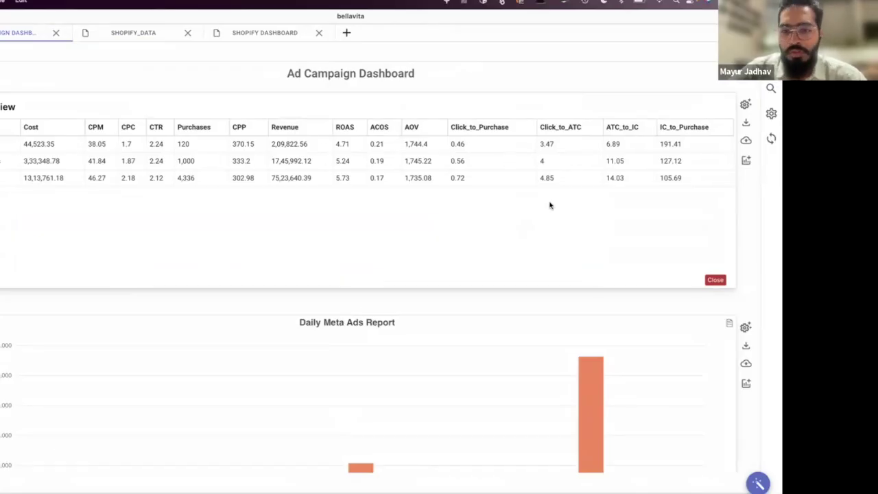
# - Show the Daily Meta Ads Report's data view and bring its Category column into view to read the metrics per period
pyautogui.scroll(-1, 500, 299)
pyautogui.scroll(-3, 500, 300)
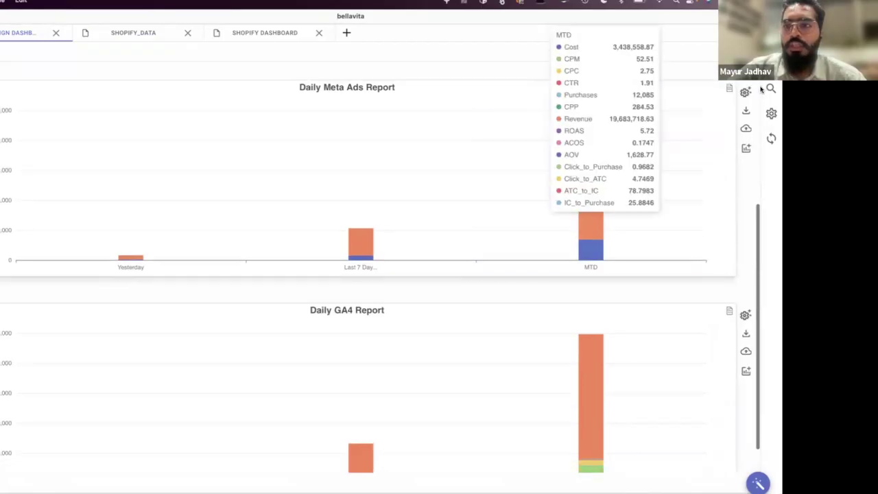
pyautogui.click(726, 89)
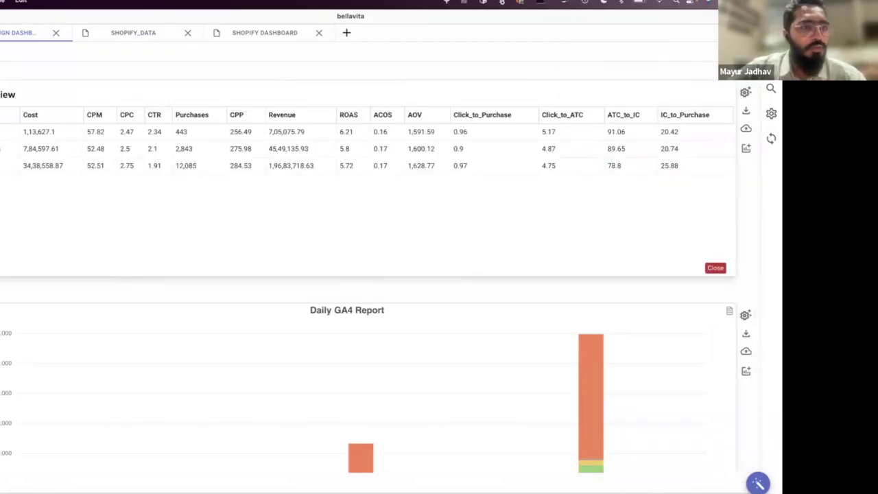
pyautogui.click(1, 62)
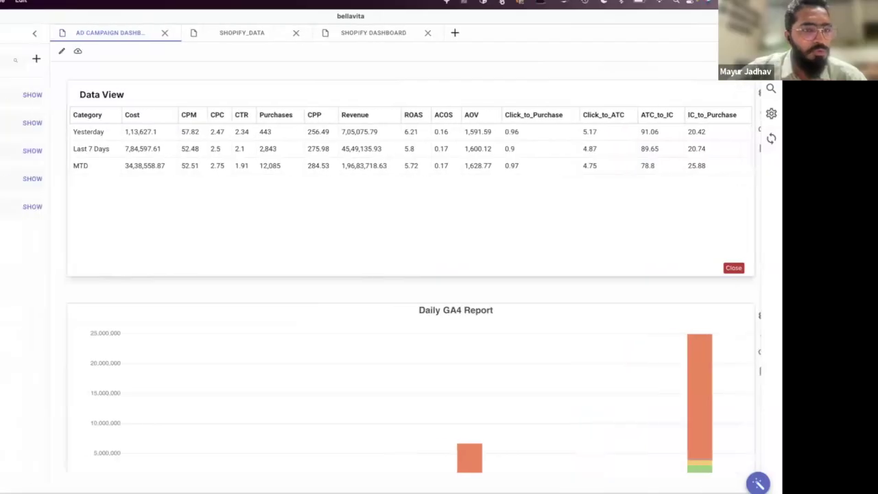
pyautogui.click(97, 60)
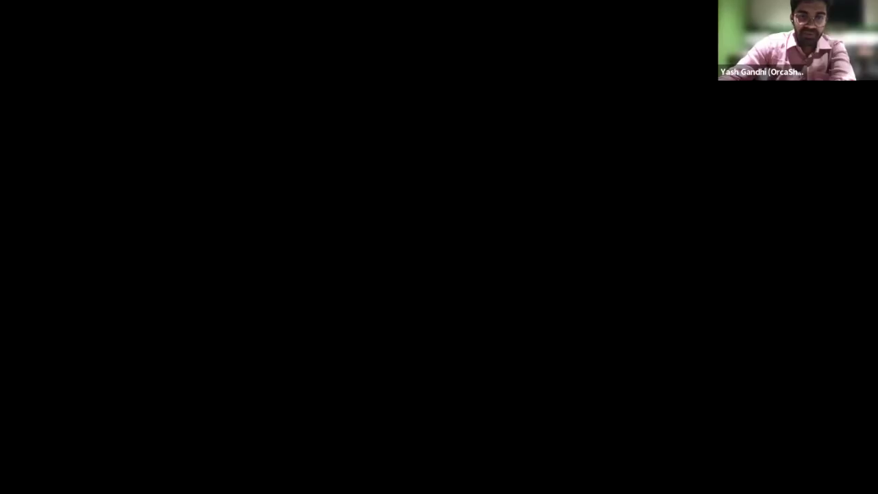
pyautogui.press('Right')
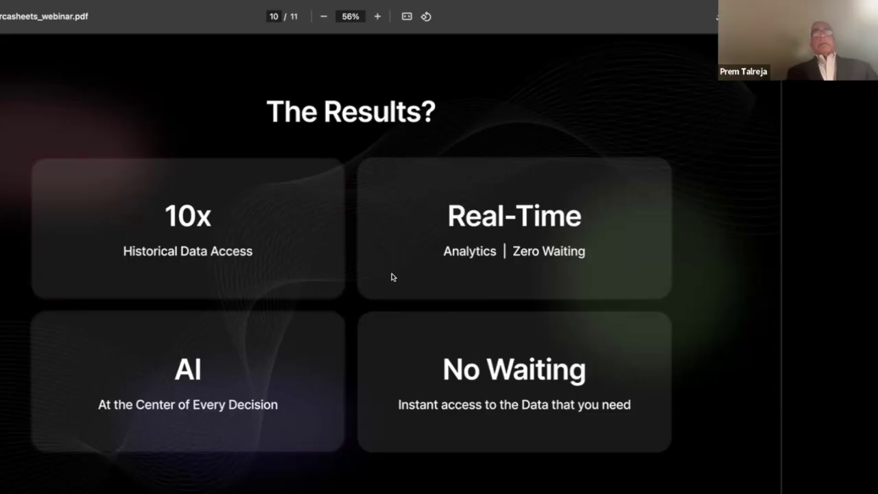
pyautogui.press('Right')
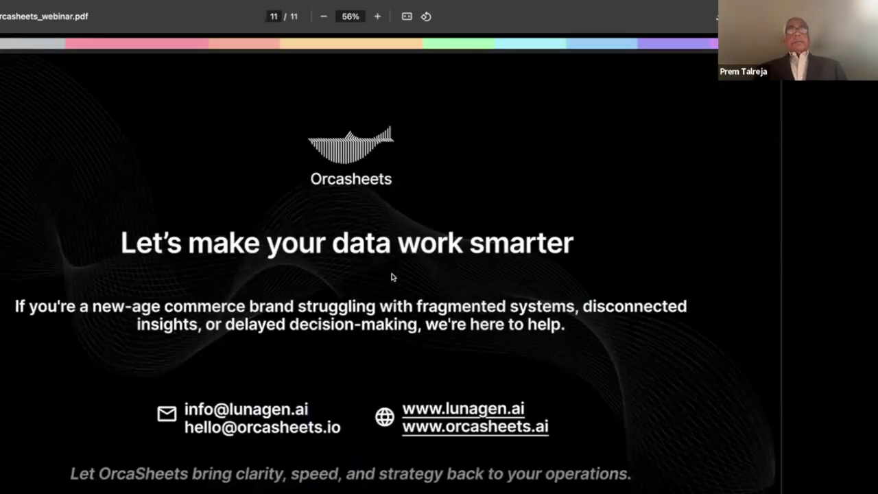